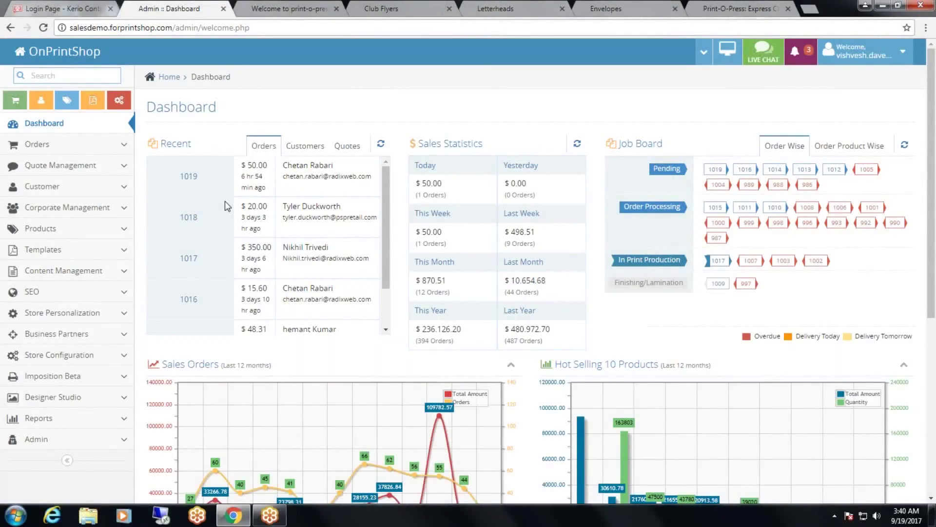
Go to Website Themes under Store Personalization in the admin sidebar.
{"action": "left_click", "coordinate": [73, 312]}
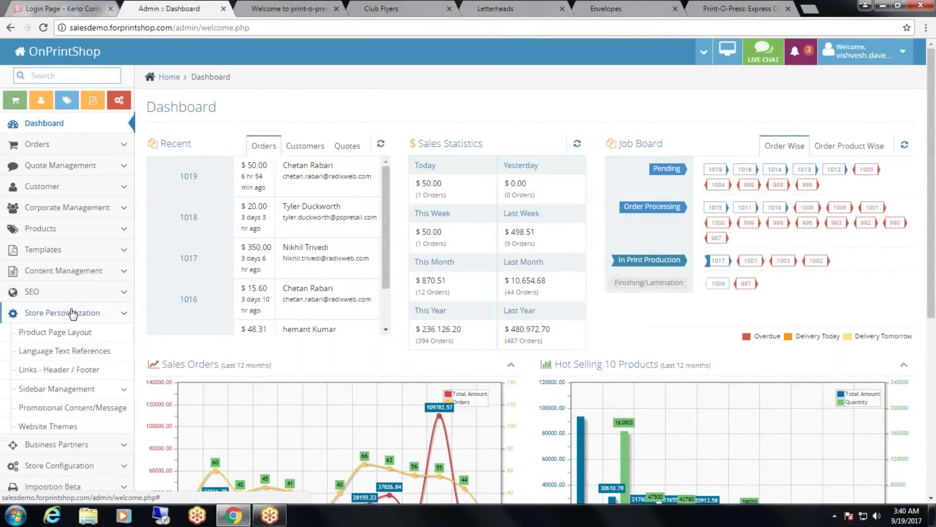
{"action": "left_click", "coordinate": [53, 426]}
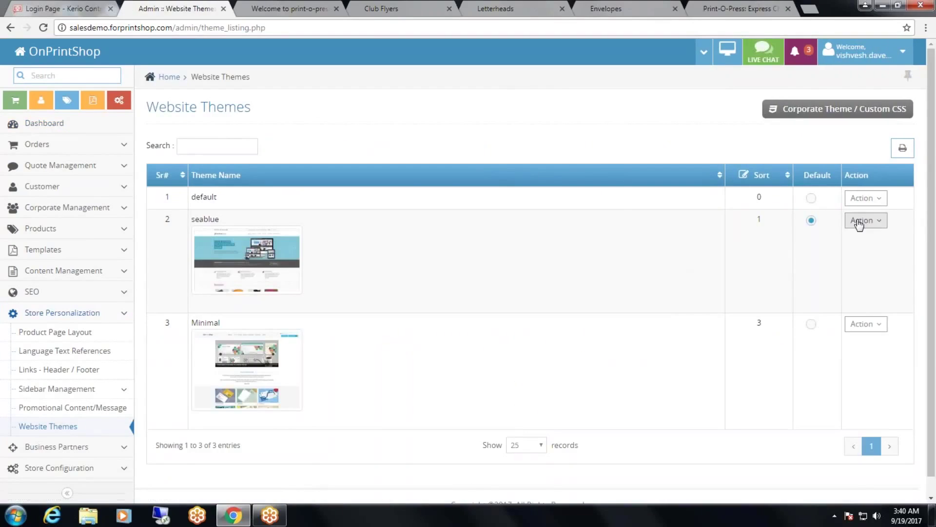
Open Theme Setting for the seablue theme and review its options, including HomePage Banner.
{"action": "left_click", "coordinate": [860, 223]}
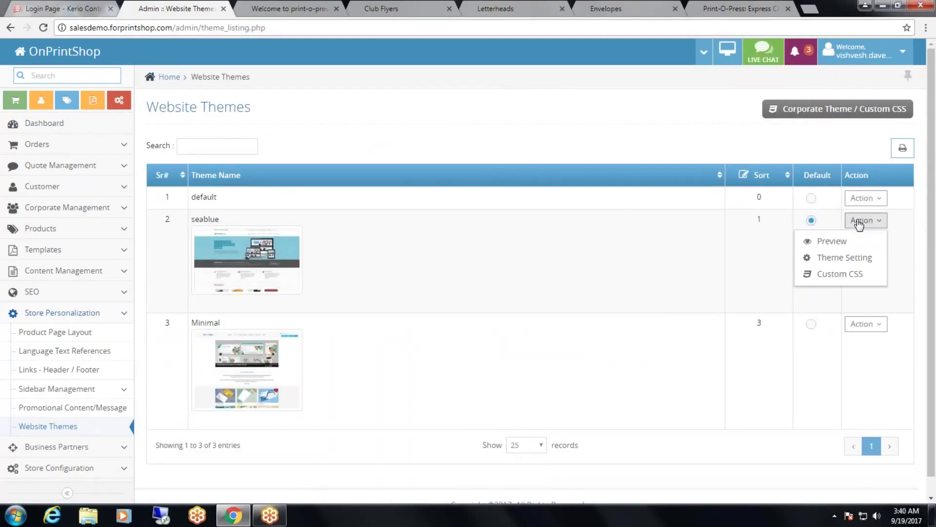
{"action": "left_click", "coordinate": [827, 259]}
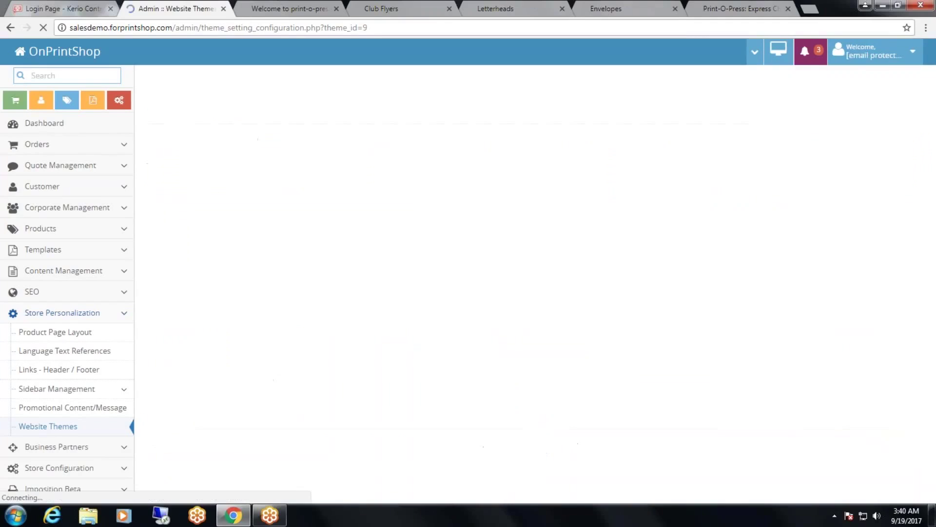
{"action": "scroll", "coordinate": [472, 271], "scroll_direction": "down", "scroll_amount": 5}
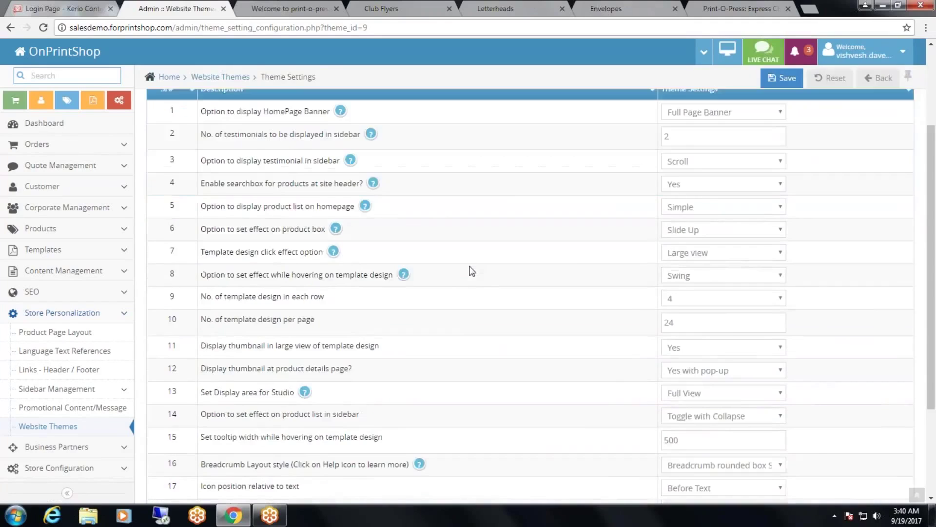
{"action": "scroll", "coordinate": [472, 271], "scroll_direction": "up", "scroll_amount": 5}
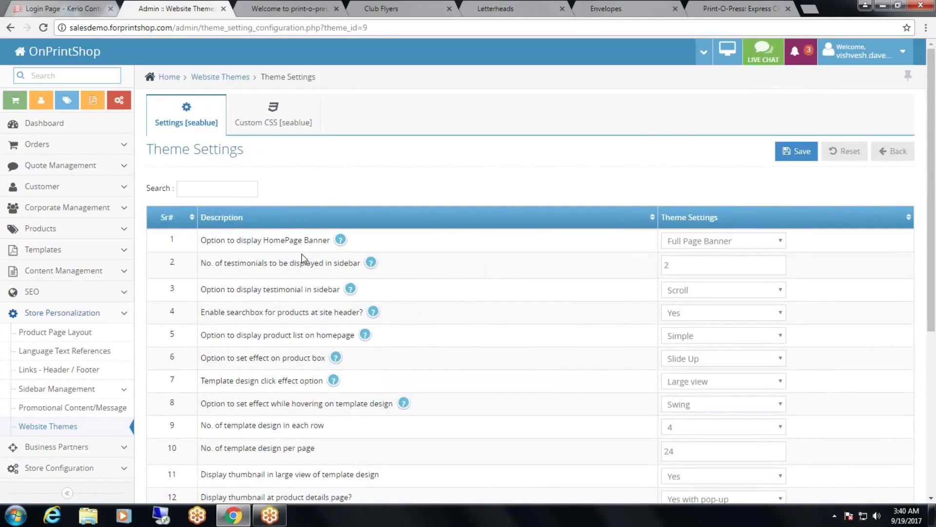
{"action": "left_click_drag", "start_coordinate": [220, 240], "coordinate": [306, 243]}
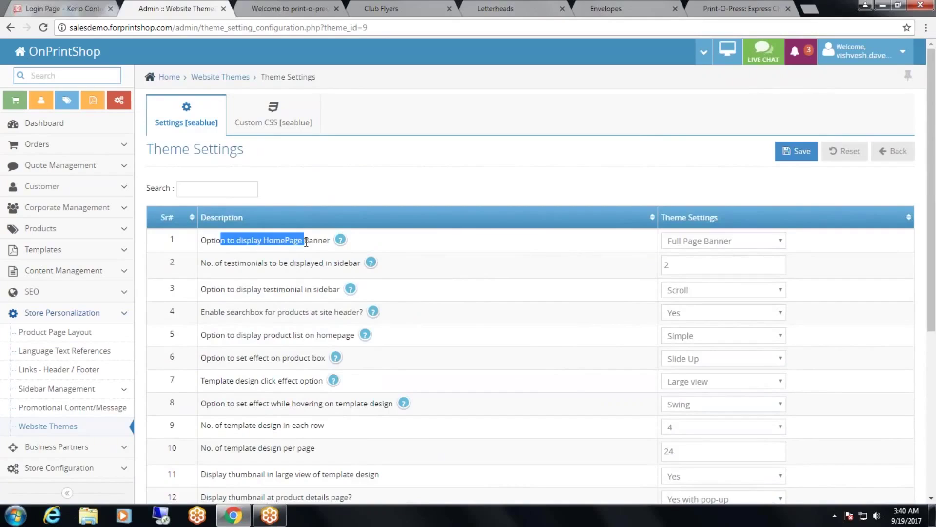
{"action": "left_click", "coordinate": [407, 240]}
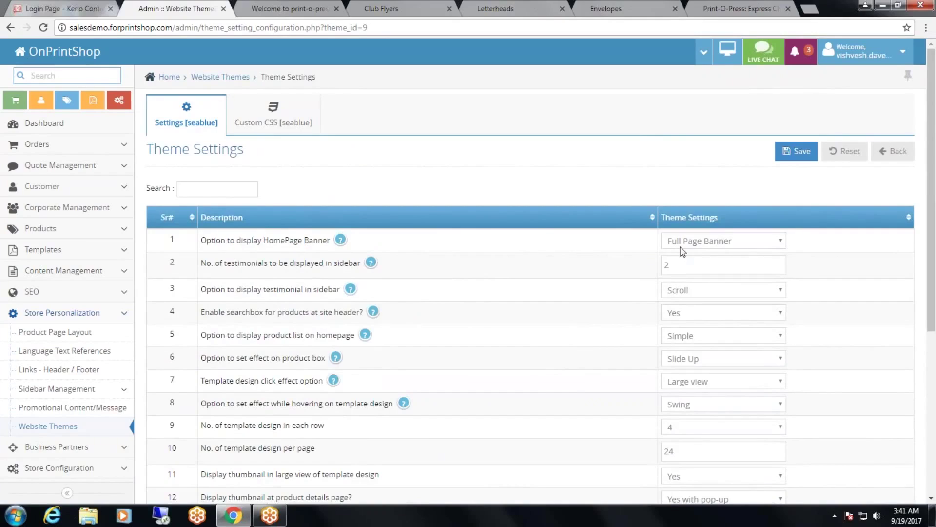
Check the current full-page banner on the storefront, then return to theme settings.
{"action": "left_click", "coordinate": [294, 9]}
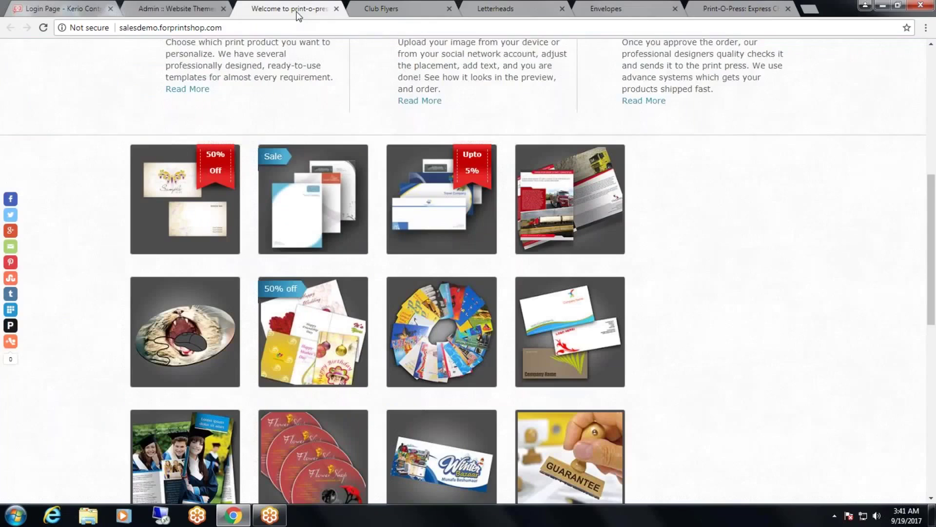
{"action": "scroll", "coordinate": [585, 279], "scroll_direction": "up", "scroll_amount": 10}
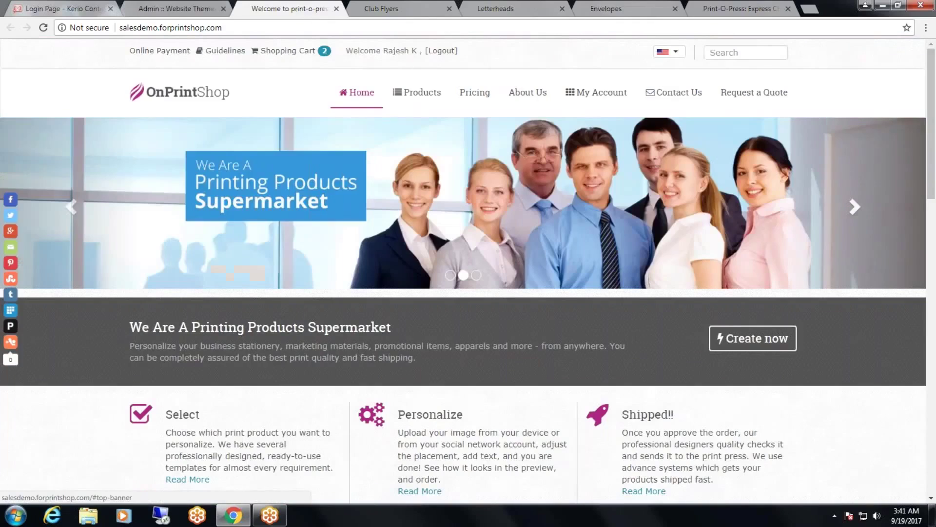
{"action": "left_click", "coordinate": [177, 9]}
Set HomePage Banner to Fixed width Banner, save, and reload the storefront to preview.
{"action": "left_click", "coordinate": [722, 243]}
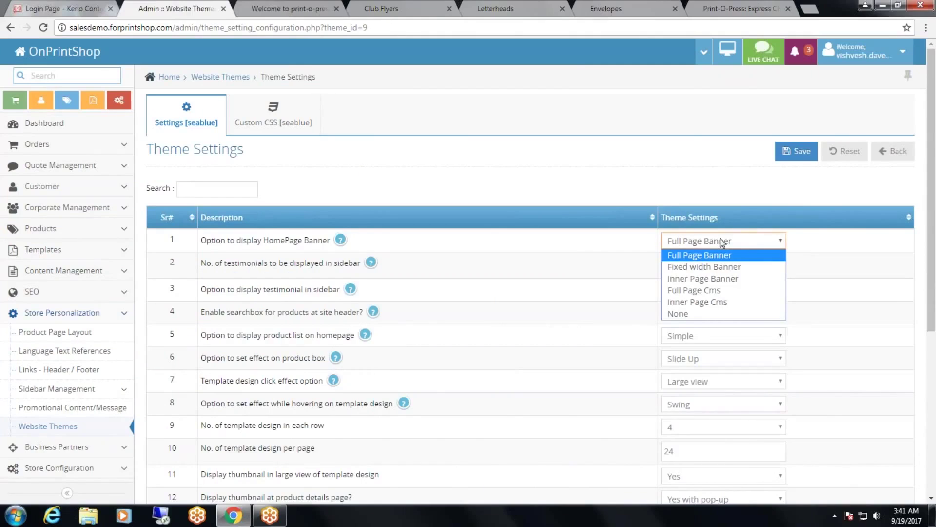
{"action": "left_click", "coordinate": [714, 267]}
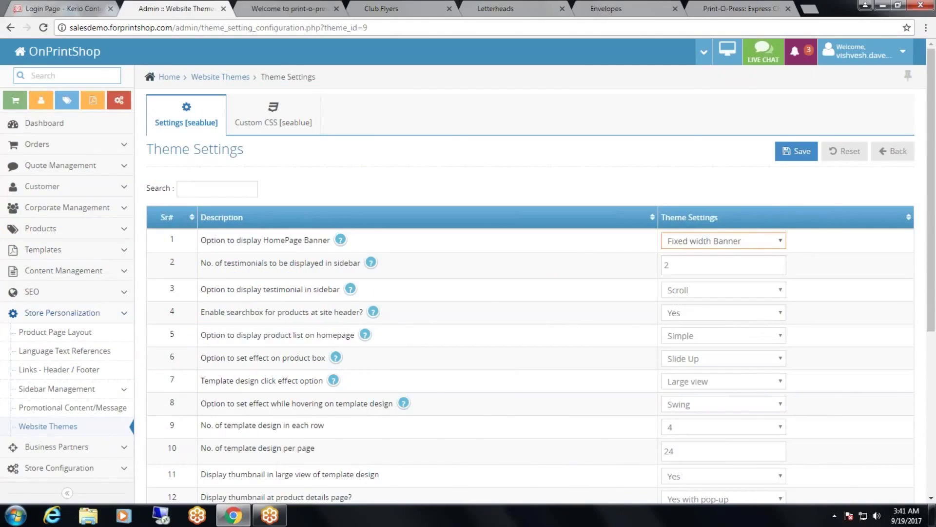
{"action": "left_click", "coordinate": [797, 151]}
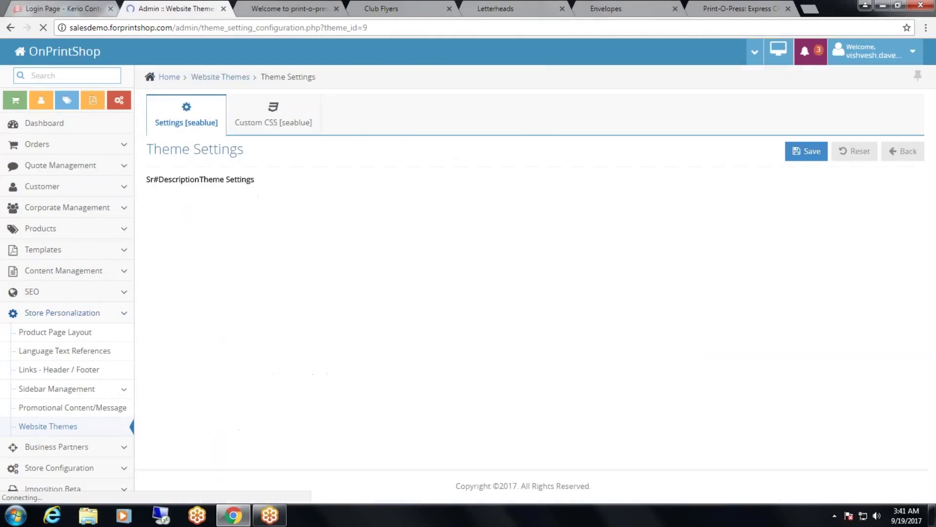
{"action": "key", "text": "ctrl+Tab"}
{"action": "key", "text": "F5"}
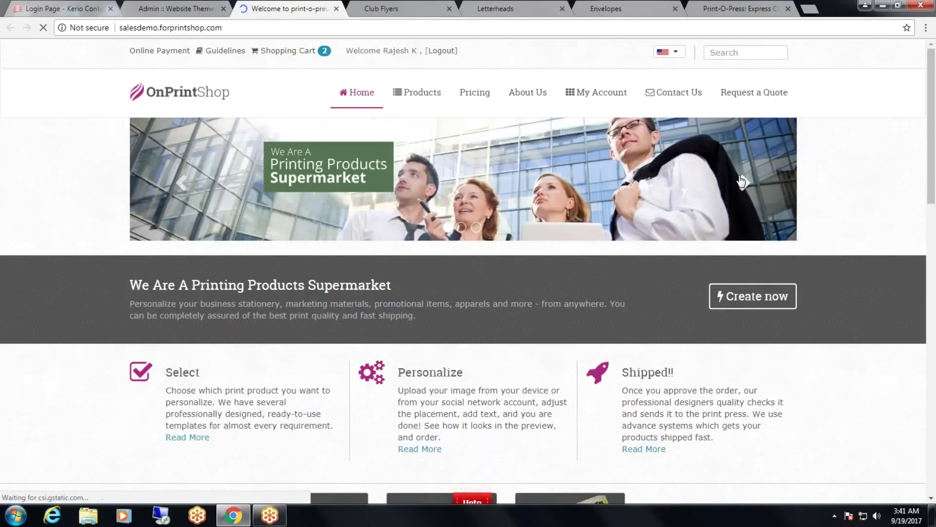
Advance the storefront banner slide, then review the HomePage Banner and product box effect settings.
{"action": "left_click", "coordinate": [741, 182]}
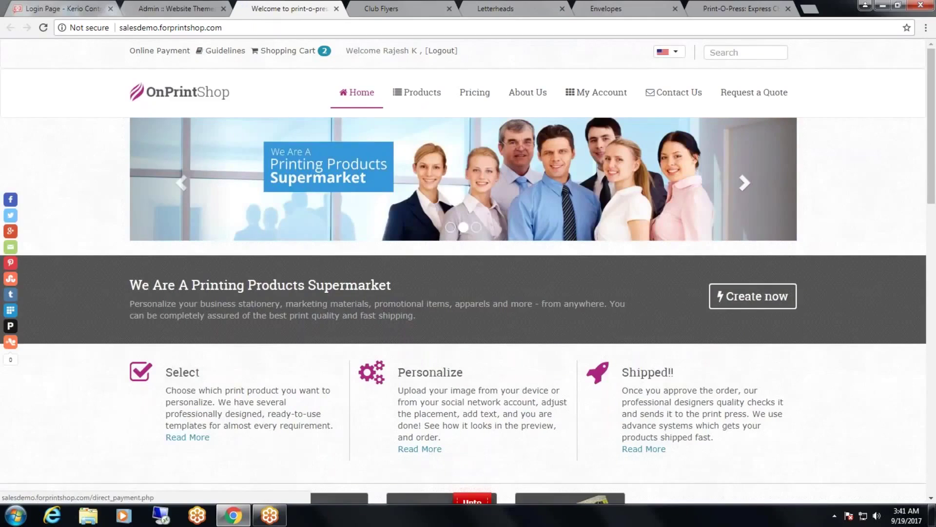
{"action": "key", "text": "ctrl+shift+Tab"}
{"action": "left_click_drag", "start_coordinate": [226, 239], "coordinate": [317, 239]}
{"action": "scroll", "coordinate": [461, 268], "scroll_direction": "down", "scroll_amount": 3}
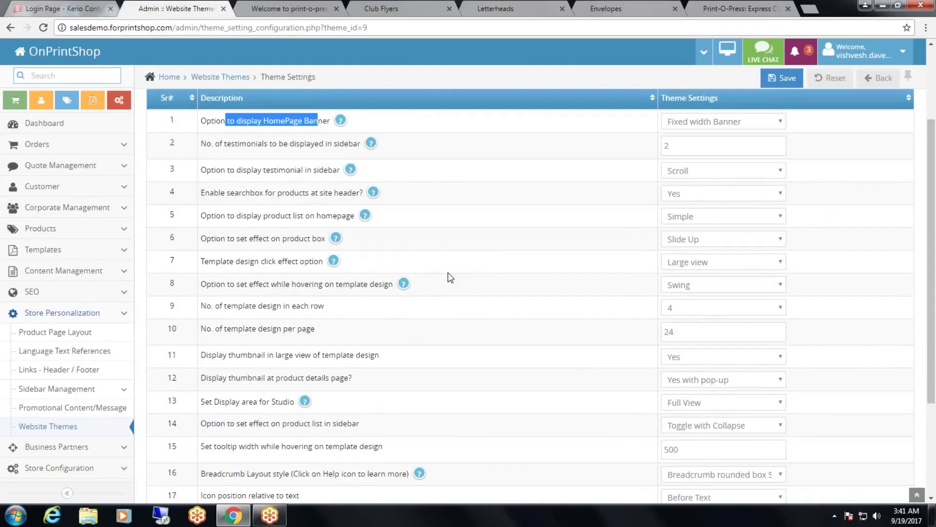
{"action": "left_click_drag", "start_coordinate": [217, 238], "coordinate": [319, 248]}
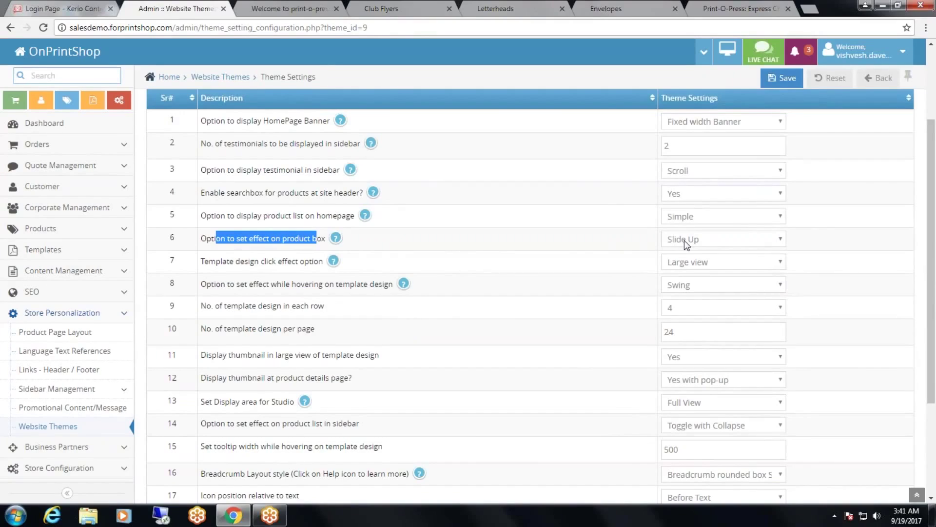
Preview the storefront product tiles' current Slide Up effect and return to admin.
{"action": "left_click", "coordinate": [263, 7]}
{"action": "scroll", "coordinate": [105, 288], "scroll_direction": "down", "scroll_amount": 5}
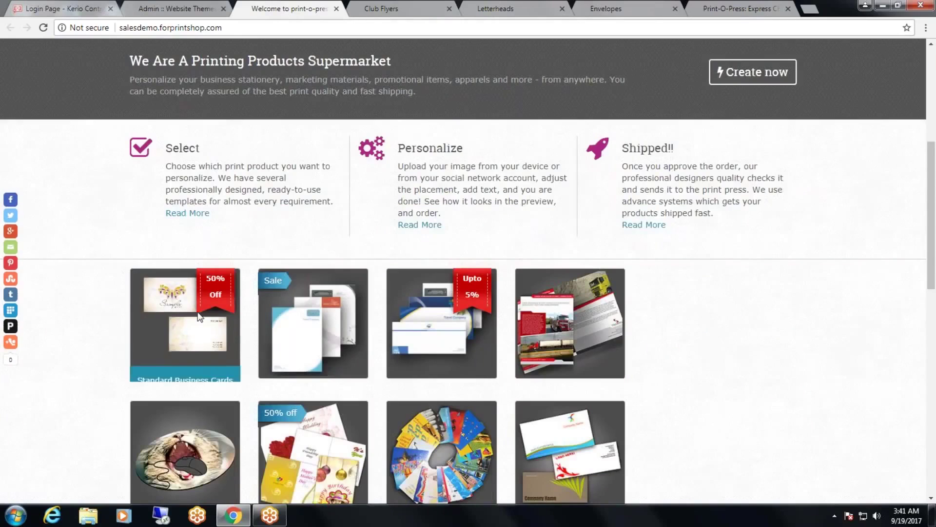
{"action": "mouse_move", "coordinate": [181, 318]}
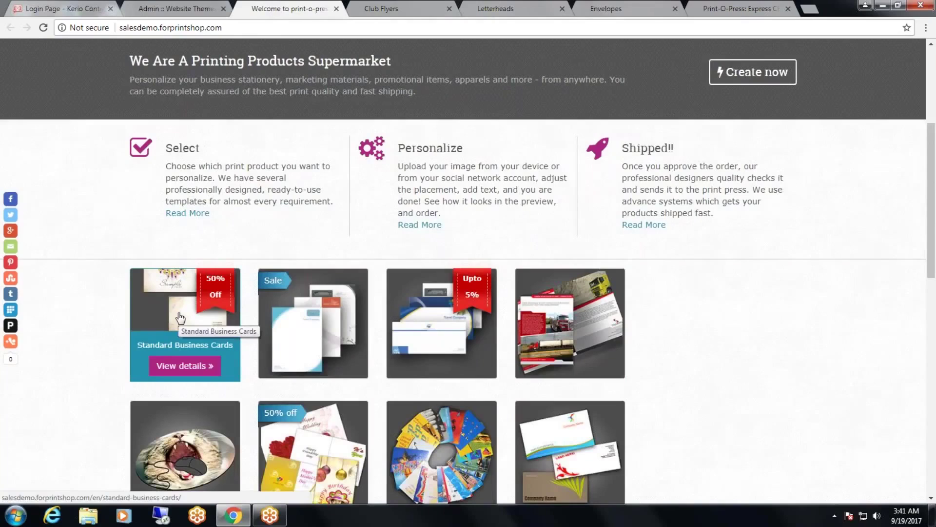
{"action": "mouse_move", "coordinate": [419, 316]}
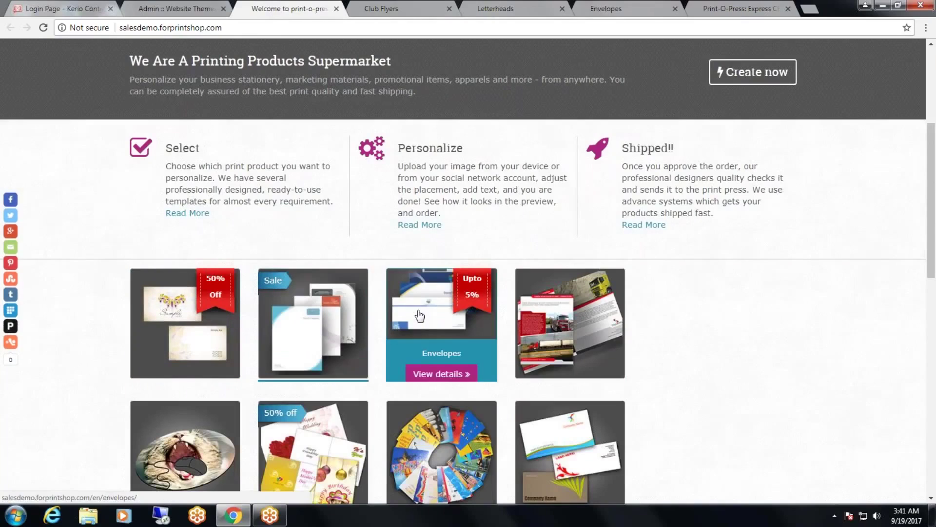
{"action": "left_click", "coordinate": [192, 8]}
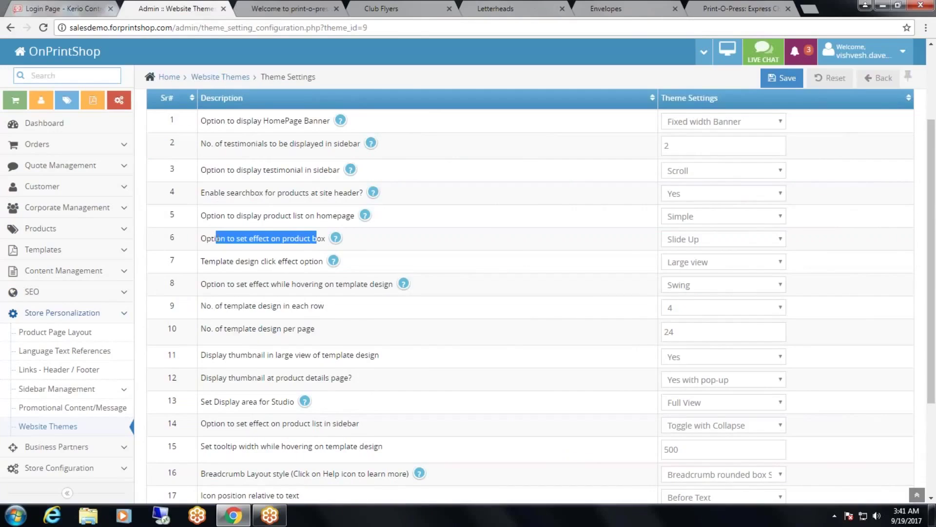
Set the seablue product box effect to 3D Flip and save the settings.
{"action": "left_click", "coordinate": [281, 235]}
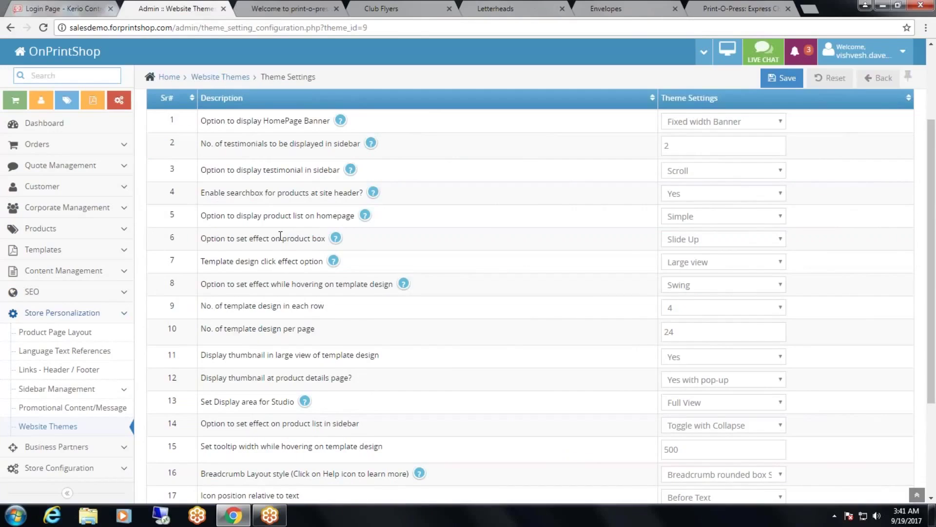
{"action": "left_click", "coordinate": [692, 240]}
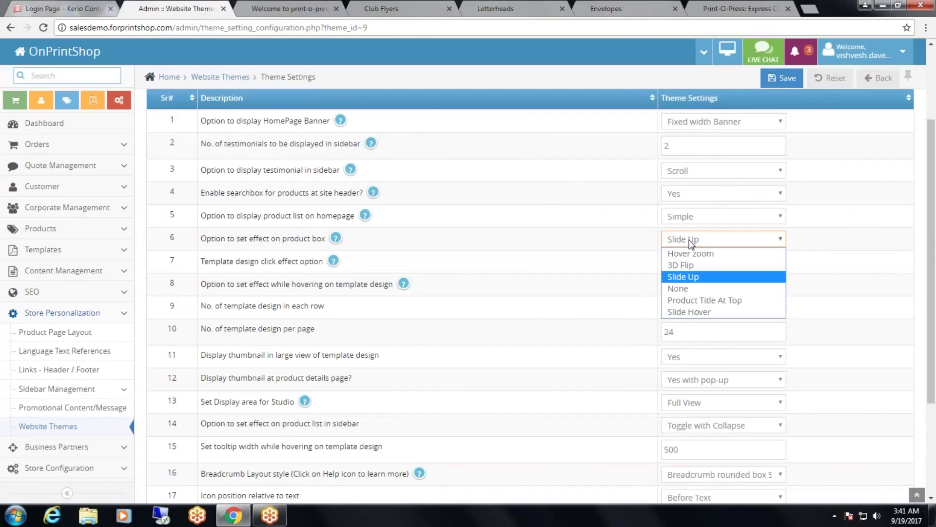
{"action": "left_click", "coordinate": [686, 263]}
{"action": "left_click", "coordinate": [782, 78]}
Reload the storefront to preview the 3D Flip product tiles, then return to Theme Settings.
{"action": "left_click", "coordinate": [273, 8]}
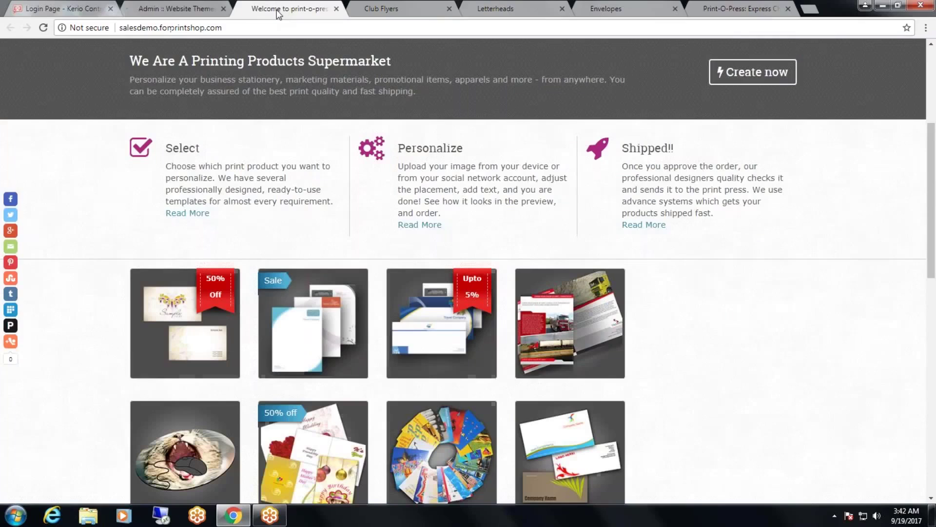
{"action": "key", "text": "F5"}
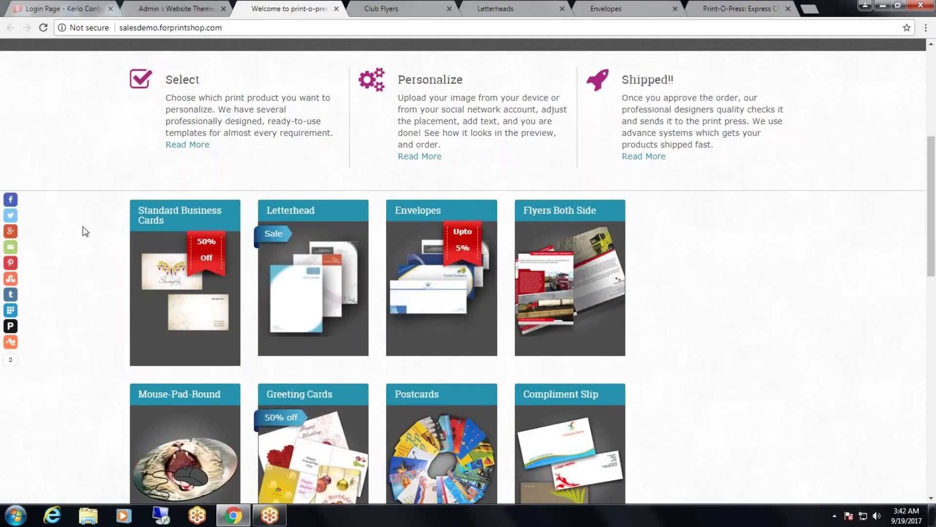
{"action": "mouse_move", "coordinate": [169, 274]}
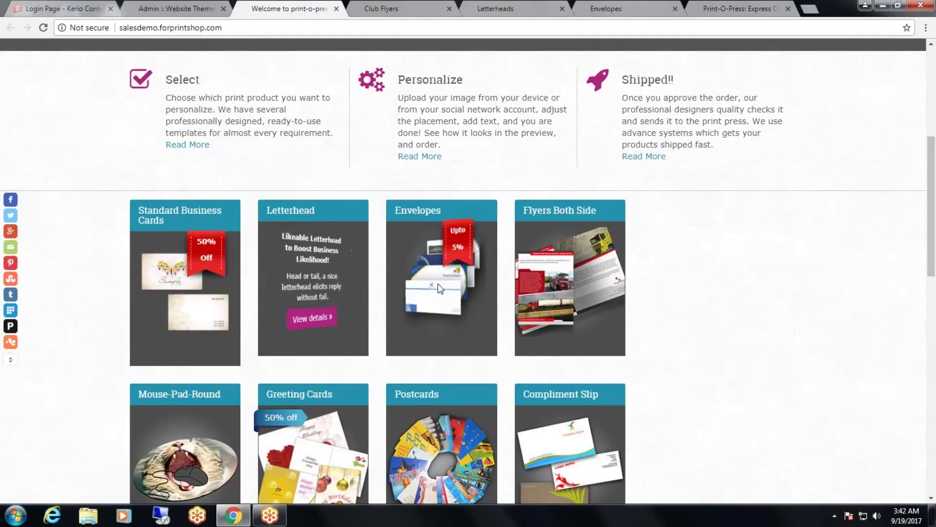
{"action": "mouse_move", "coordinate": [439, 288]}
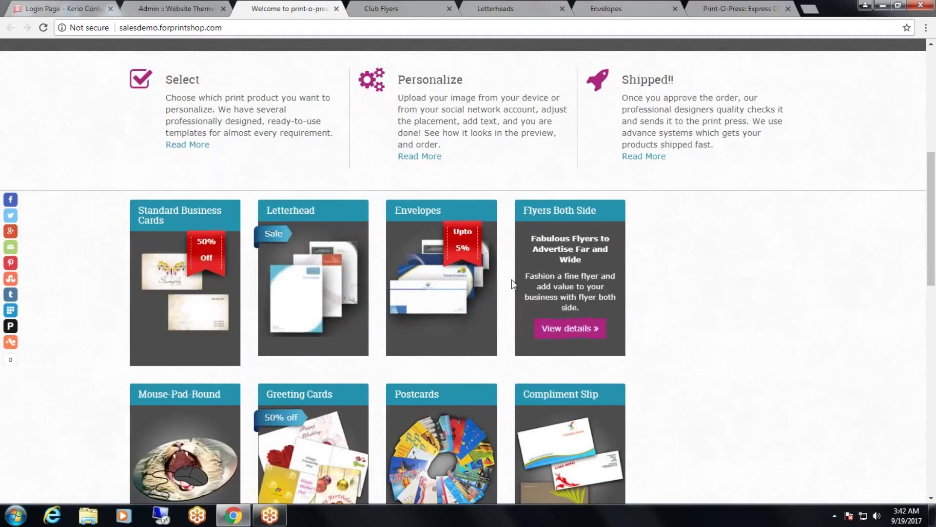
{"action": "left_click", "coordinate": [161, 7]}
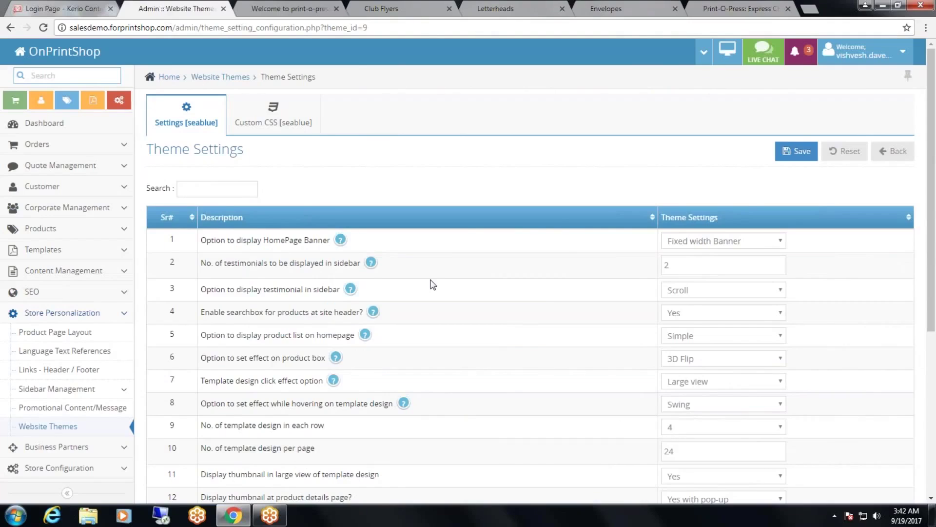
{"action": "scroll", "coordinate": [433, 285], "scroll_direction": "down", "scroll_amount": 1}
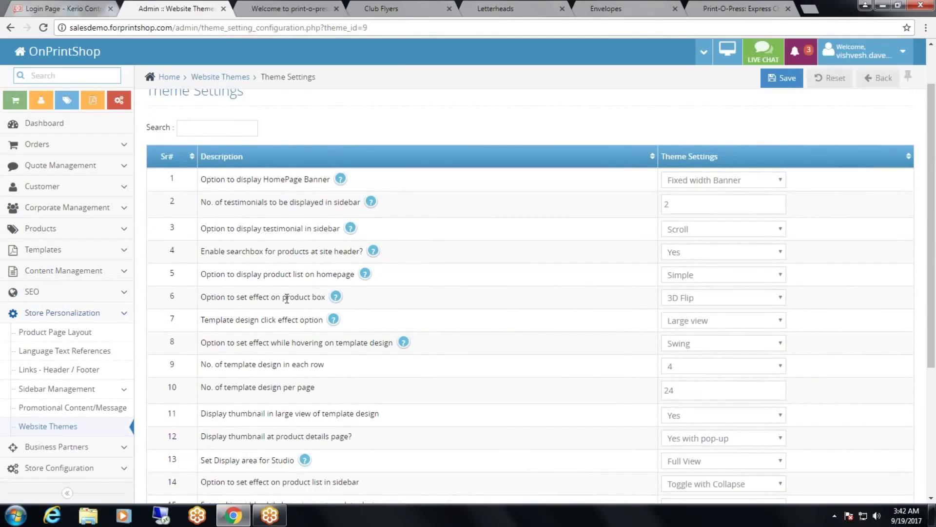
{"action": "scroll", "coordinate": [287, 298], "scroll_direction": "down", "scroll_amount": 3}
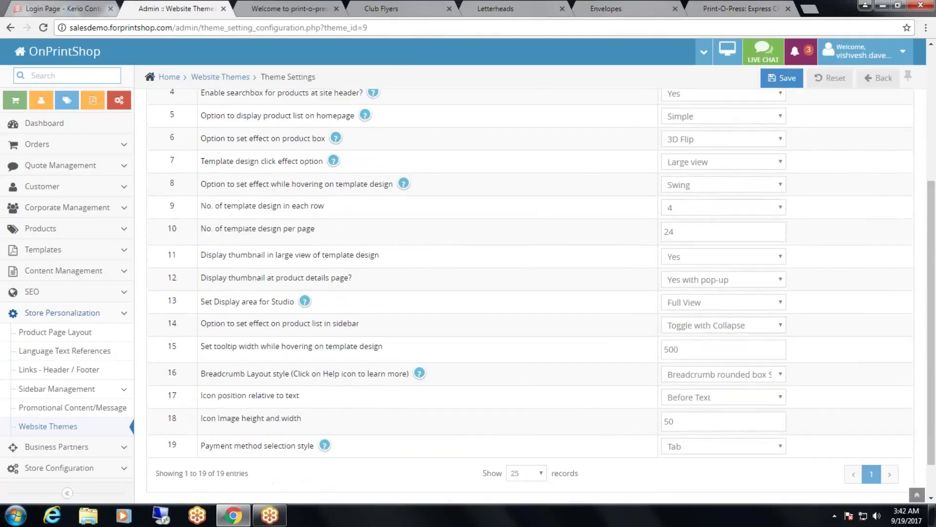
{"action": "left_click_drag", "start_coordinate": [227, 167], "coordinate": [388, 171]}
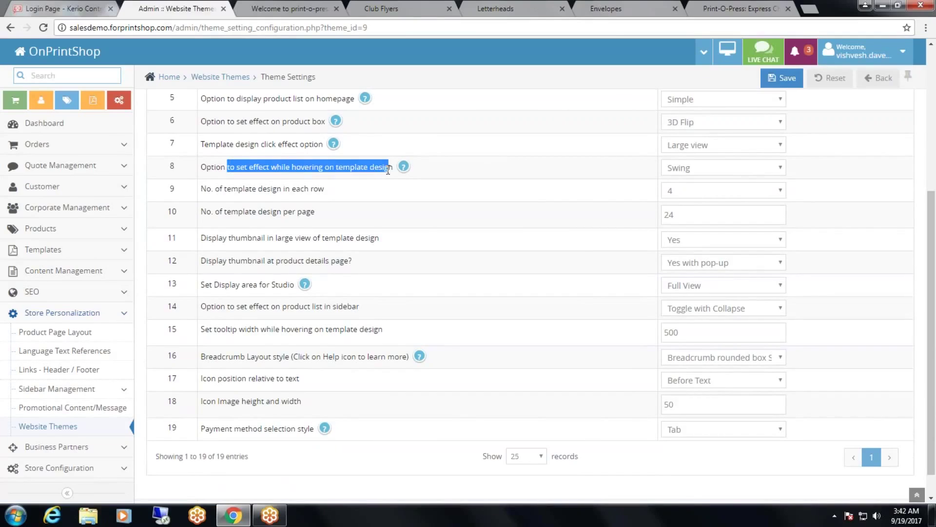
{"action": "left_click", "coordinate": [491, 176]}
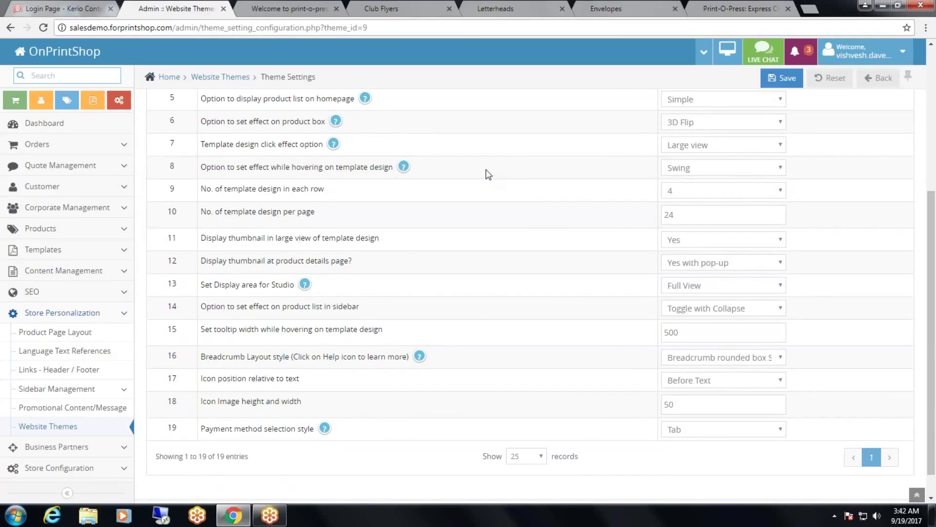
Go back from the Club Flyers designs to the Flyers Both Side product page.
{"action": "left_click", "coordinate": [401, 5]}
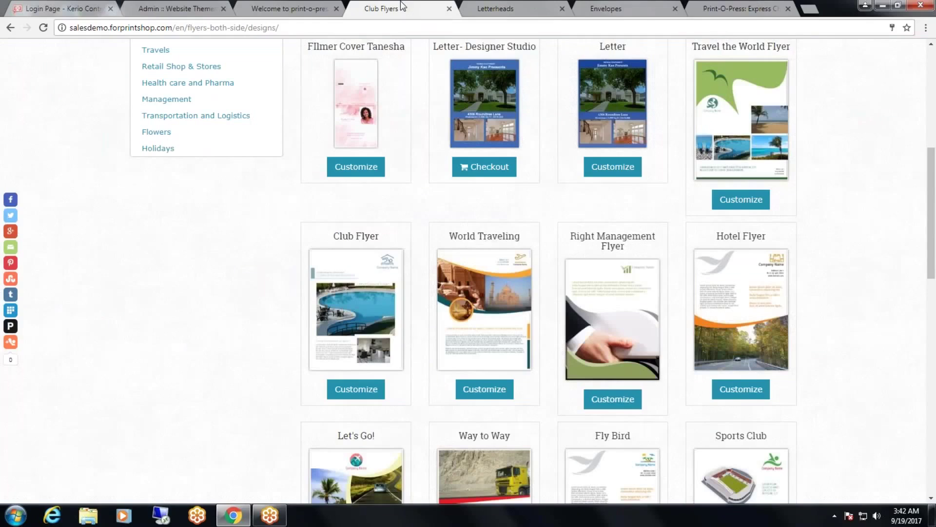
{"action": "scroll", "coordinate": [59, 67], "scroll_direction": "up", "scroll_amount": 8}
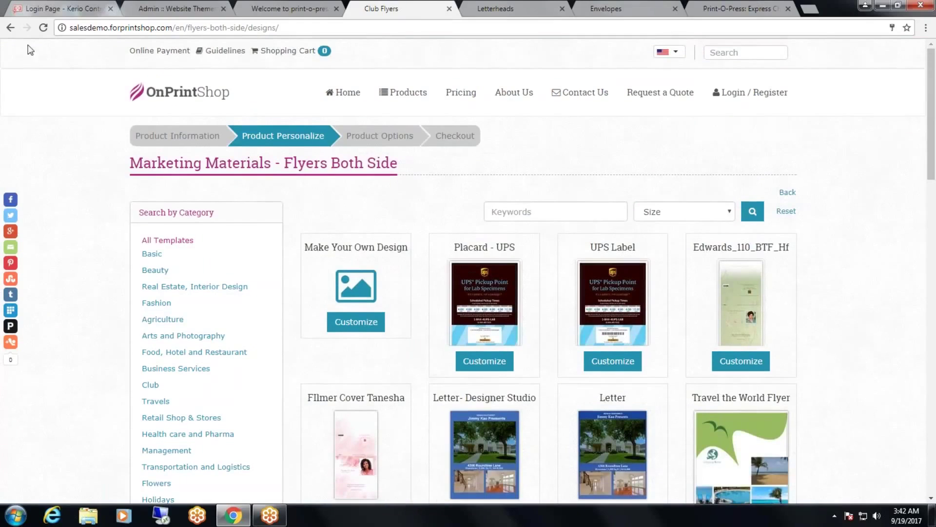
{"action": "left_click", "coordinate": [16, 31]}
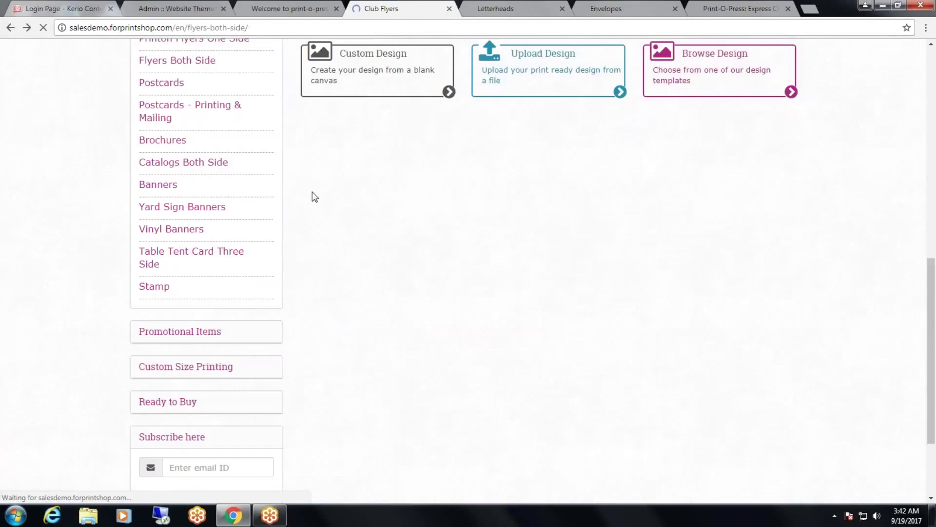
{"action": "scroll", "coordinate": [420, 215], "scroll_direction": "down", "scroll_amount": 10}
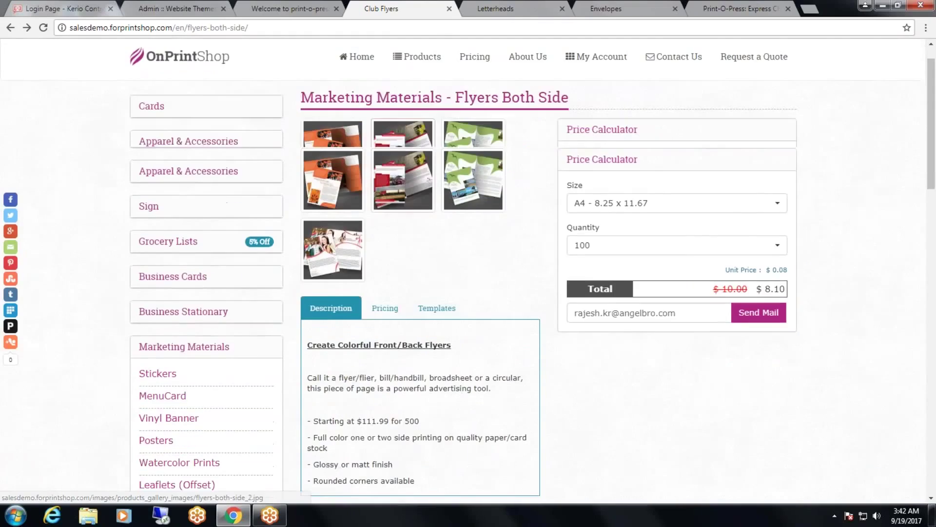
Browse the flyer design templates and scroll through the template grid.
{"action": "left_click", "coordinate": [677, 191]}
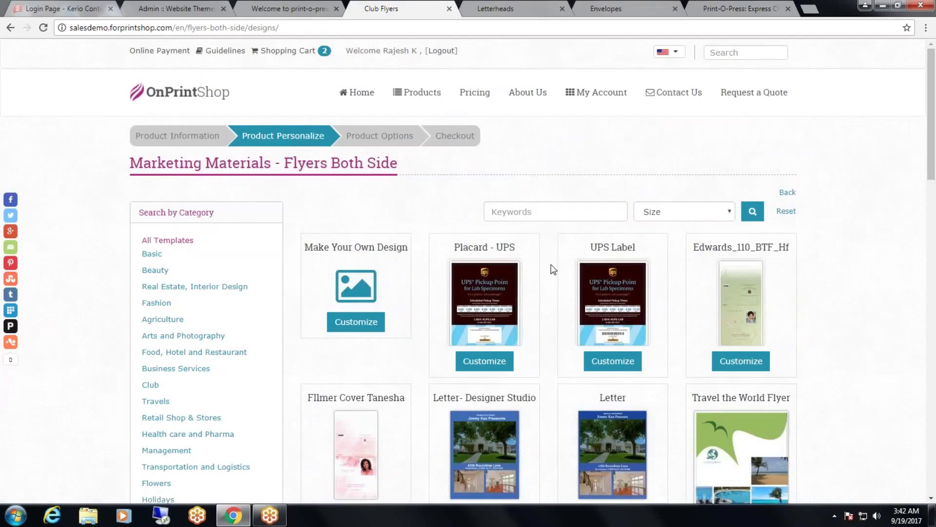
{"action": "scroll", "coordinate": [551, 268], "scroll_direction": "down", "scroll_amount": 2}
{"action": "scroll", "coordinate": [550, 277], "scroll_direction": "down", "scroll_amount": 2}
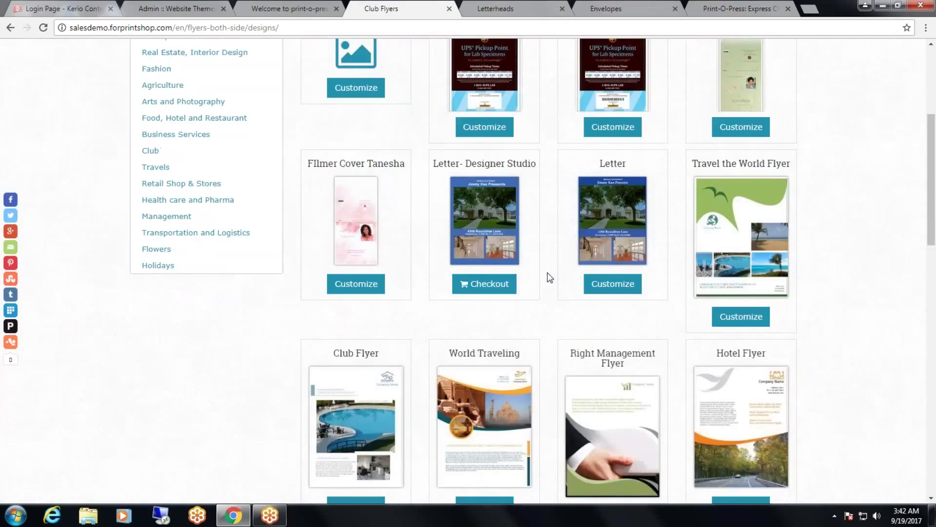
{"action": "scroll", "coordinate": [550, 277], "scroll_direction": "down", "scroll_amount": 2}
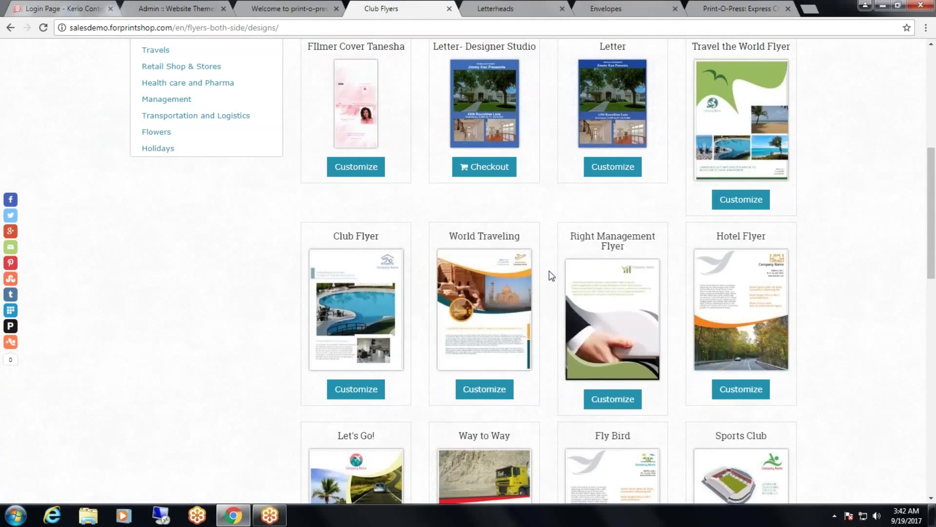
Set the template design hover effect to Slide, save, and reload the flyer gallery to preview.
{"action": "left_click", "coordinate": [175, 6]}
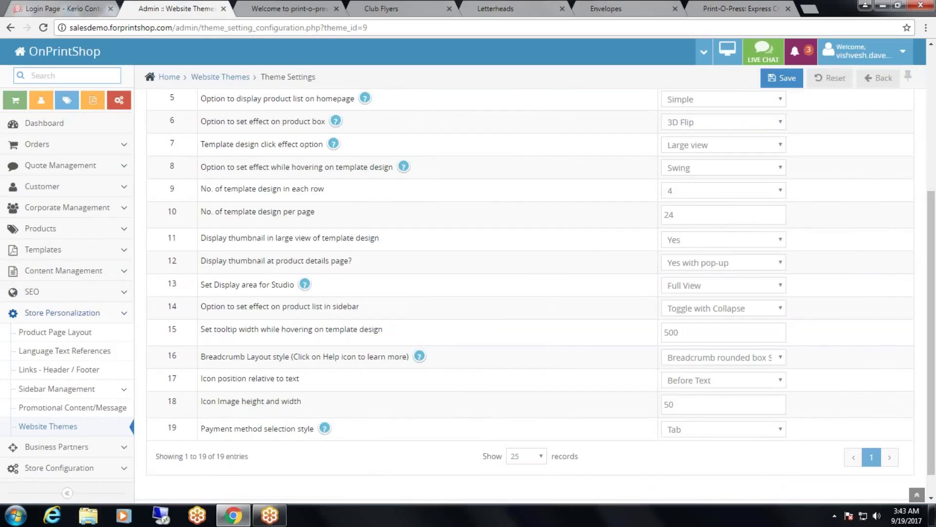
{"action": "left_click", "coordinate": [688, 175]}
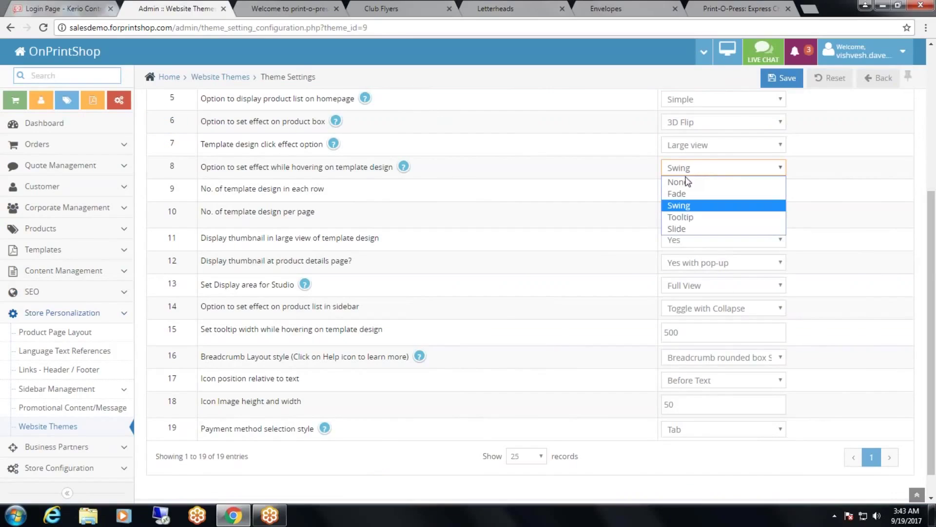
{"action": "left_click", "coordinate": [684, 229]}
{"action": "left_click", "coordinate": [782, 78]}
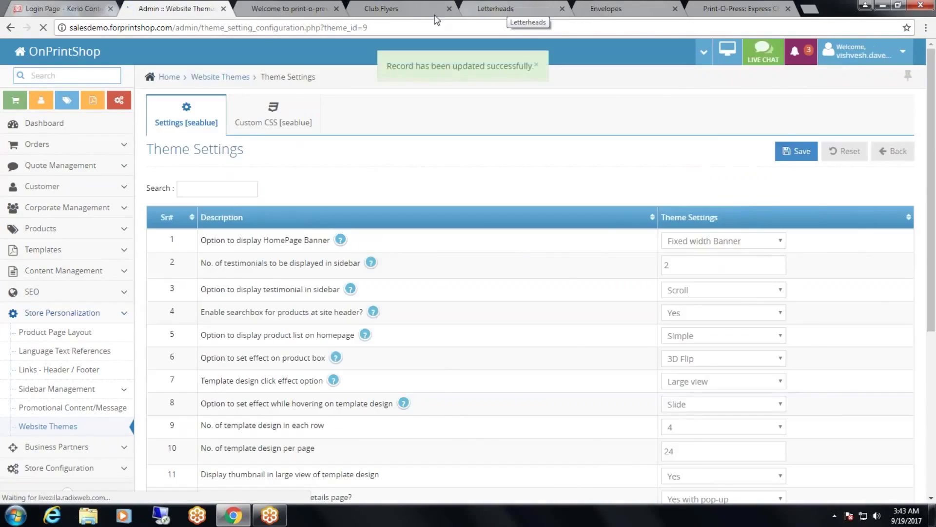
{"action": "left_click", "coordinate": [418, 15]}
{"action": "key", "text": "F5"}
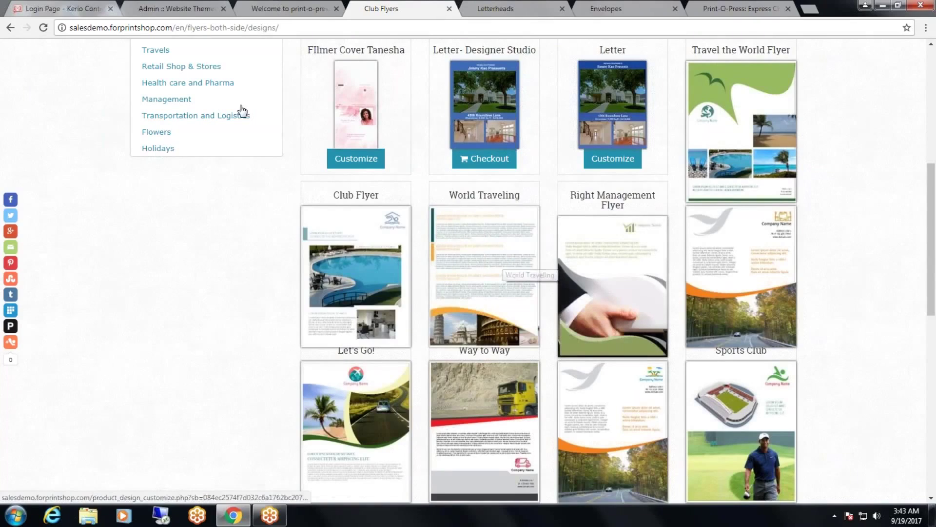
{"action": "left_click", "coordinate": [176, 8]}
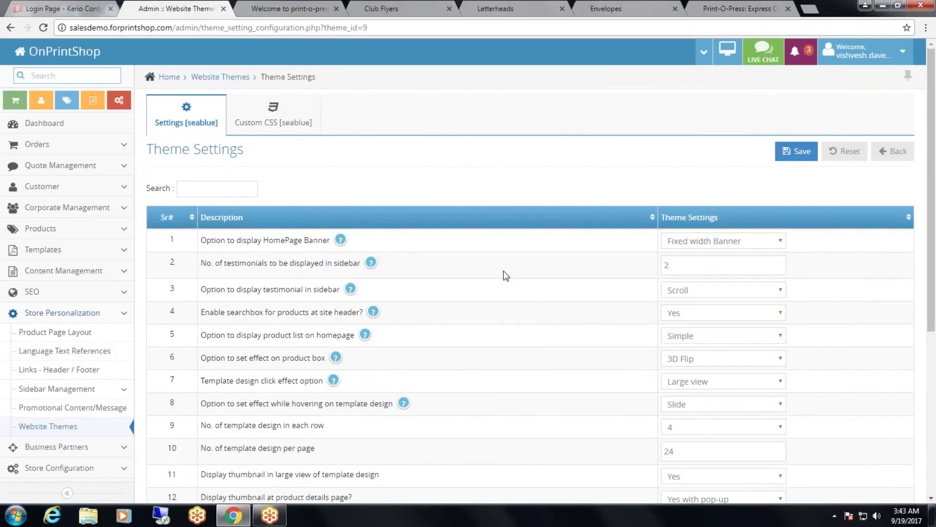
Review the product-details thumbnail setting and check the storefront Letterhead product page.
{"action": "scroll", "coordinate": [504, 273], "scroll_direction": "down", "scroll_amount": 3}
{"action": "scroll", "coordinate": [502, 274], "scroll_direction": "down", "scroll_amount": 3}
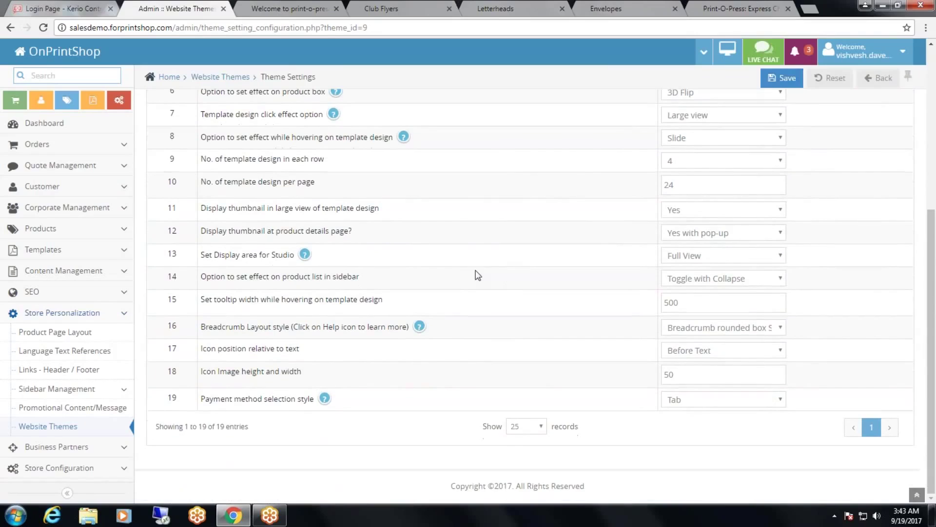
{"action": "left_click_drag", "start_coordinate": [220, 233], "coordinate": [357, 240]}
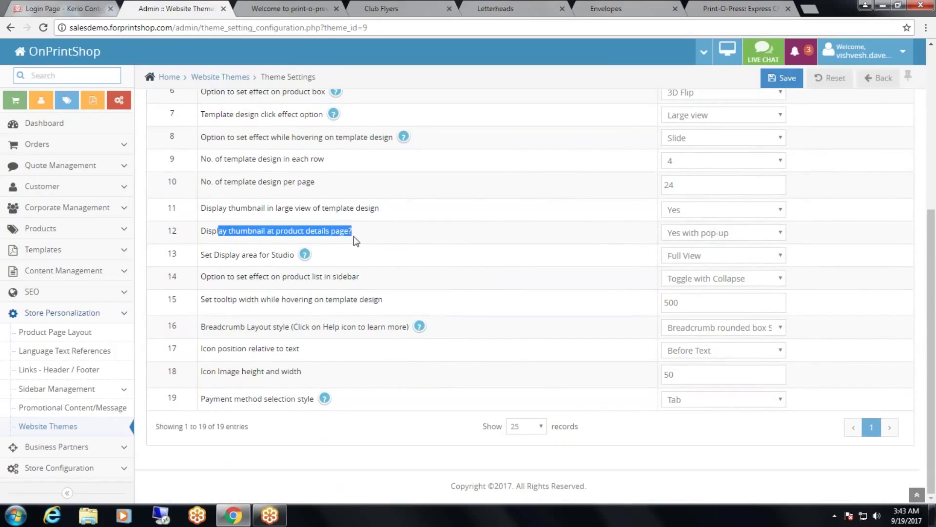
{"action": "left_click", "coordinate": [423, 238]}
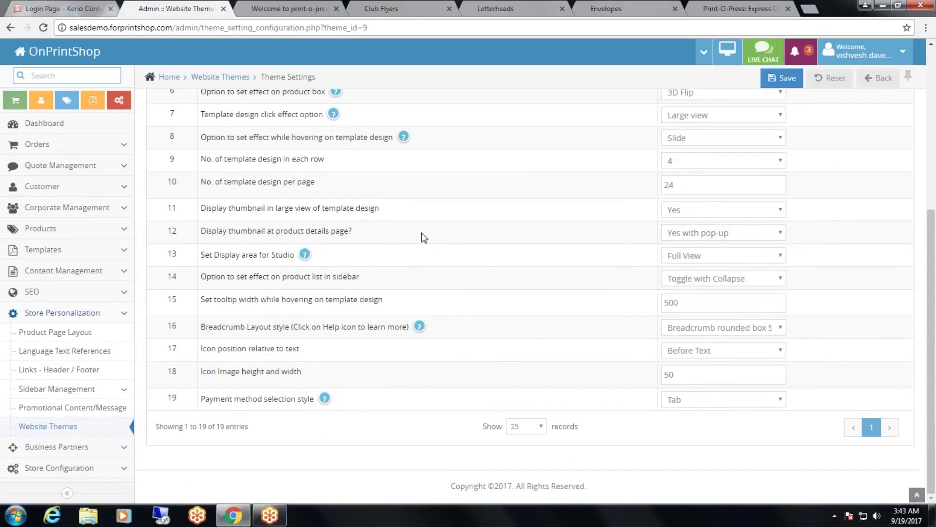
{"action": "left_click", "coordinate": [501, 11]}
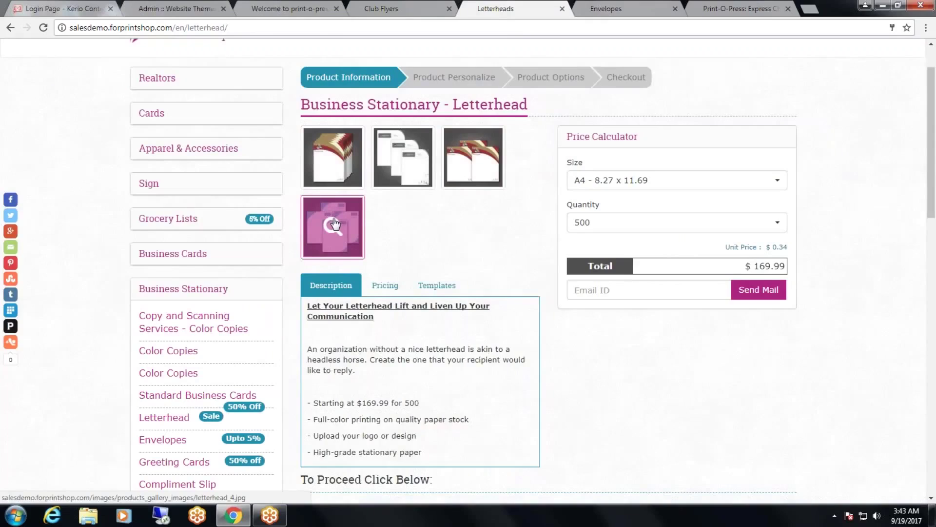
{"action": "left_click", "coordinate": [180, 9]}
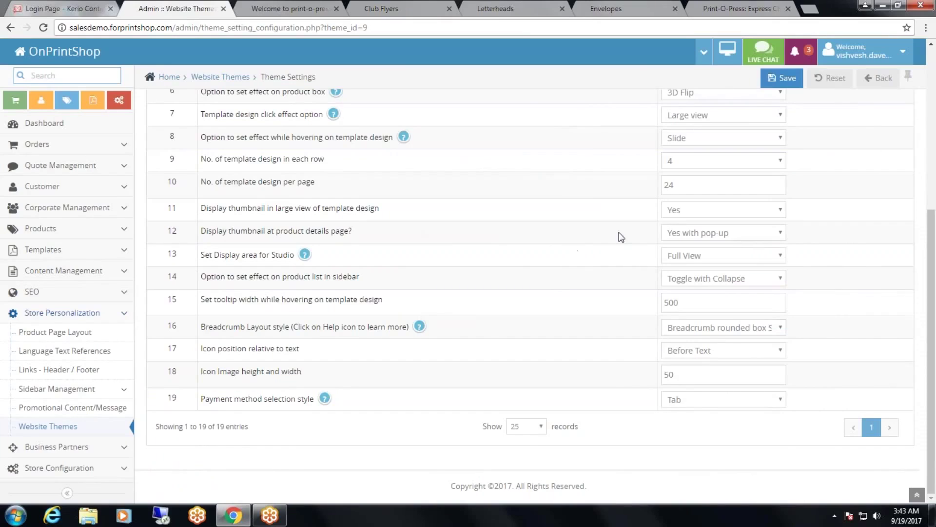
Set 'Display thumbnail at product details page?' to No, save, and view the Letterhead page.
{"action": "left_click", "coordinate": [732, 236]}
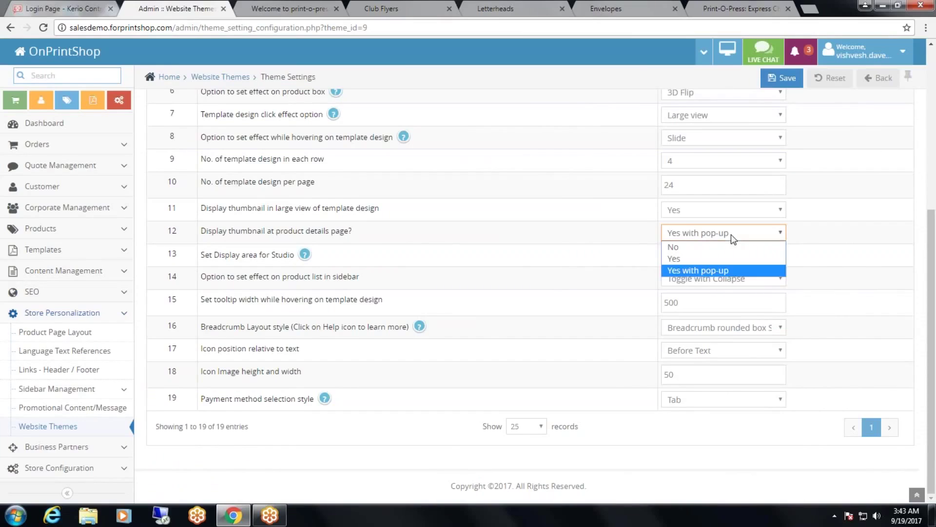
{"action": "left_click", "coordinate": [721, 247]}
{"action": "left_click", "coordinate": [782, 78]}
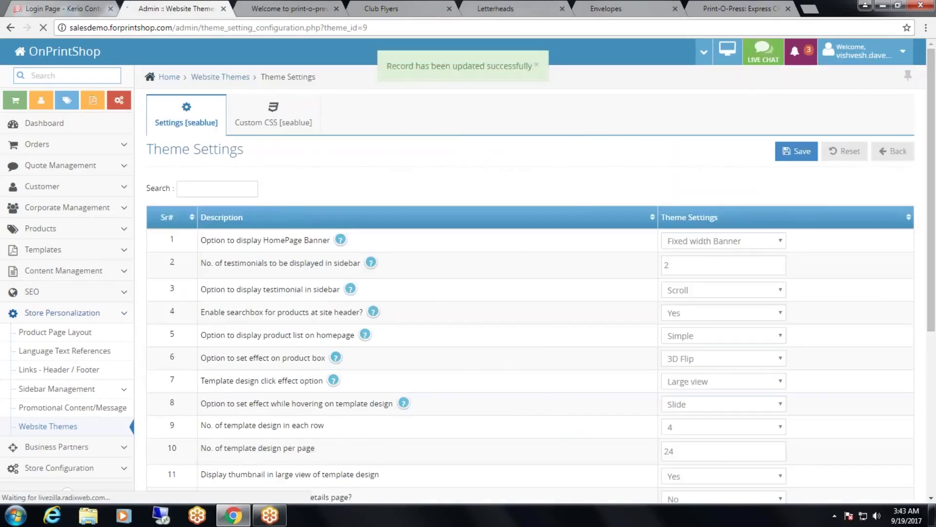
{"action": "left_click", "coordinate": [495, 8]}
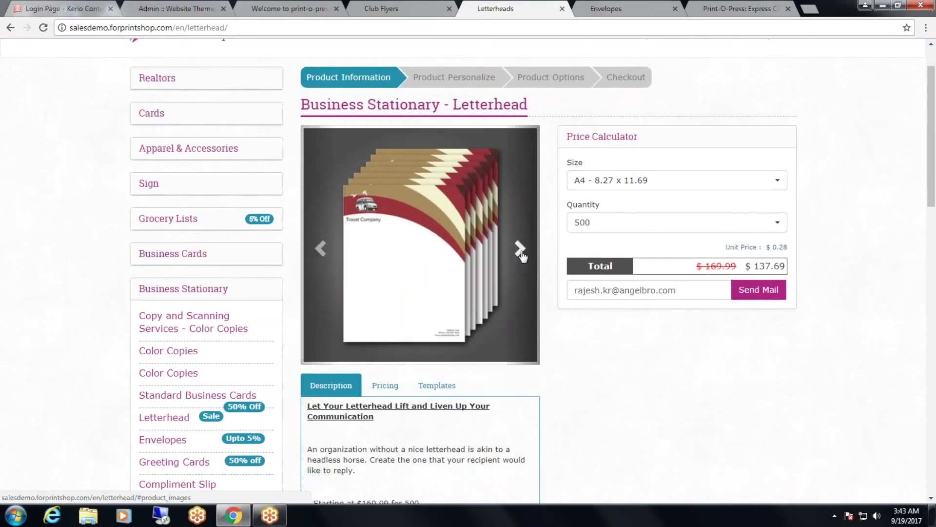
Browse the letterhead images, then set product-details thumbnails back to Yes and save.
{"action": "left_click", "coordinate": [520, 251]}
{"action": "left_click", "coordinate": [521, 251]}
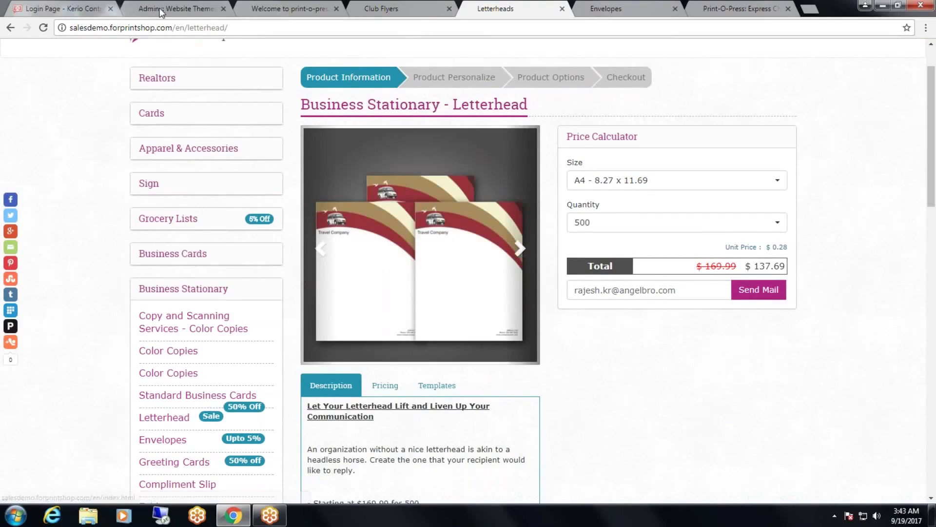
{"action": "left_click", "coordinate": [175, 8]}
{"action": "scroll", "coordinate": [554, 309], "scroll_direction": "down", "scroll_amount": 5}
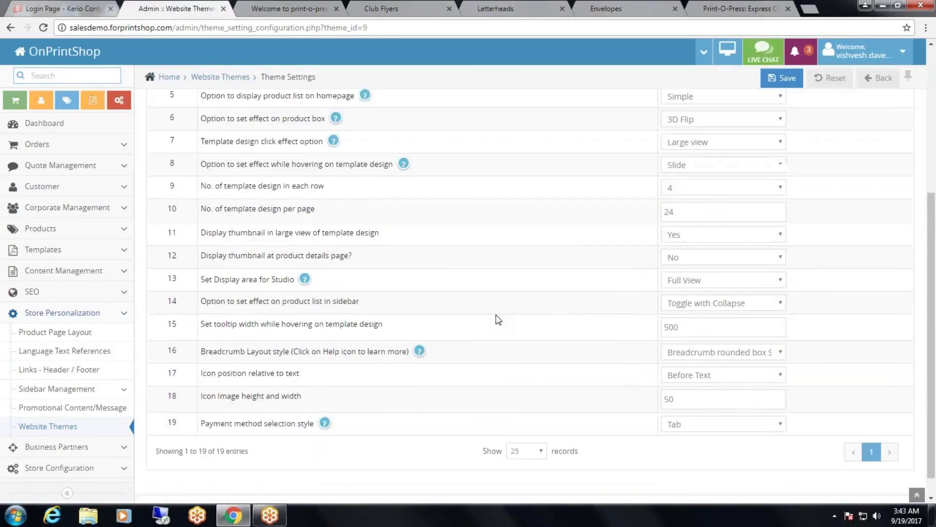
{"action": "left_click", "coordinate": [712, 232]}
{"action": "left_click", "coordinate": [706, 257]}
{"action": "left_click", "coordinate": [783, 78]}
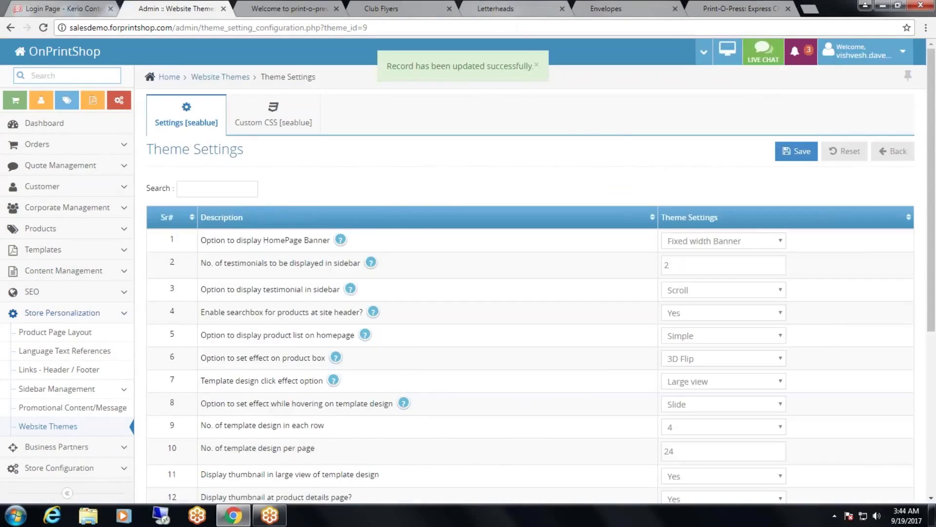
Reload the Letterhead page to confirm the thumbnail strip under its image.
{"action": "left_click", "coordinate": [500, 11]}
{"action": "key", "text": "F5"}
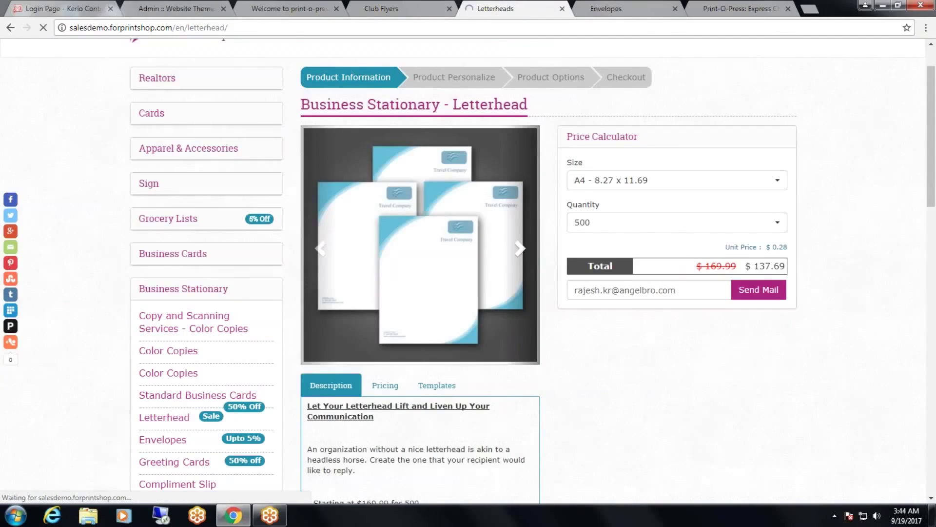
{"action": "scroll", "coordinate": [346, 278], "scroll_direction": "down", "scroll_amount": 2}
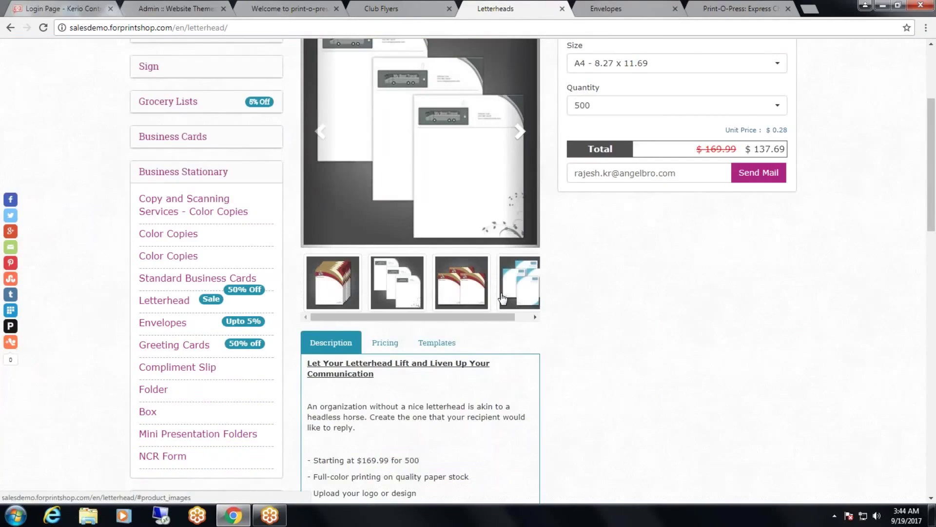
{"action": "left_click", "coordinate": [535, 317]}
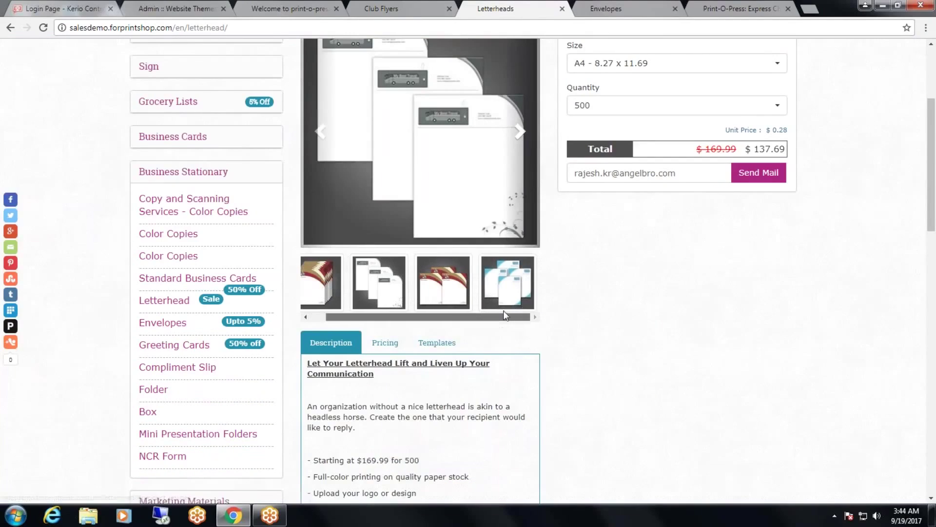
{"action": "left_click", "coordinate": [190, 8]}
{"action": "scroll", "coordinate": [476, 338], "scroll_direction": "down", "scroll_amount": 6}
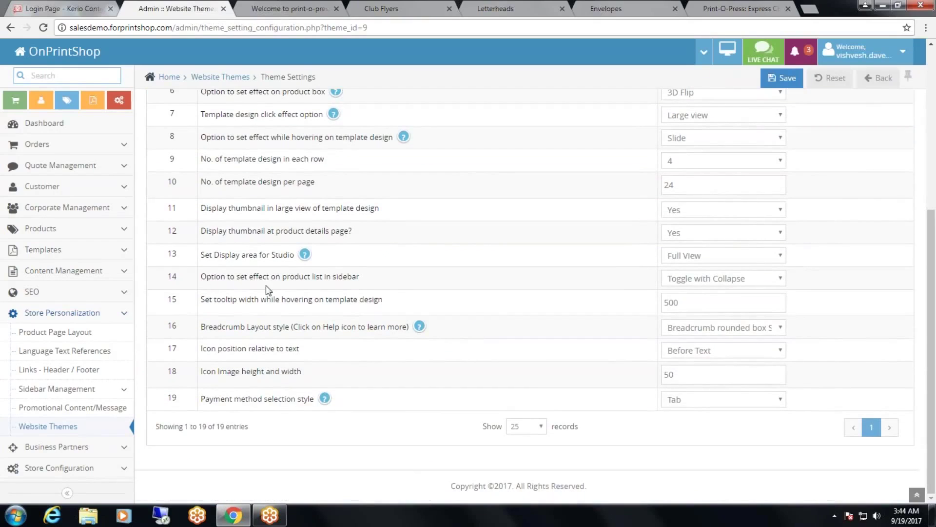
Test the current Envelopes sidebar by expanding and collapsing the Realtors and Cards categories.
{"action": "left_click_drag", "start_coordinate": [230, 276], "coordinate": [364, 284]}
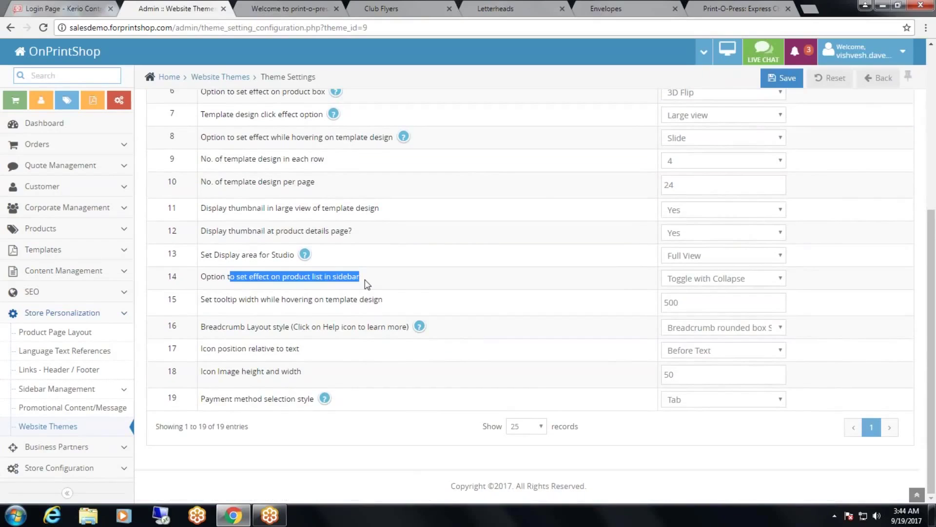
{"action": "left_click", "coordinate": [598, 10]}
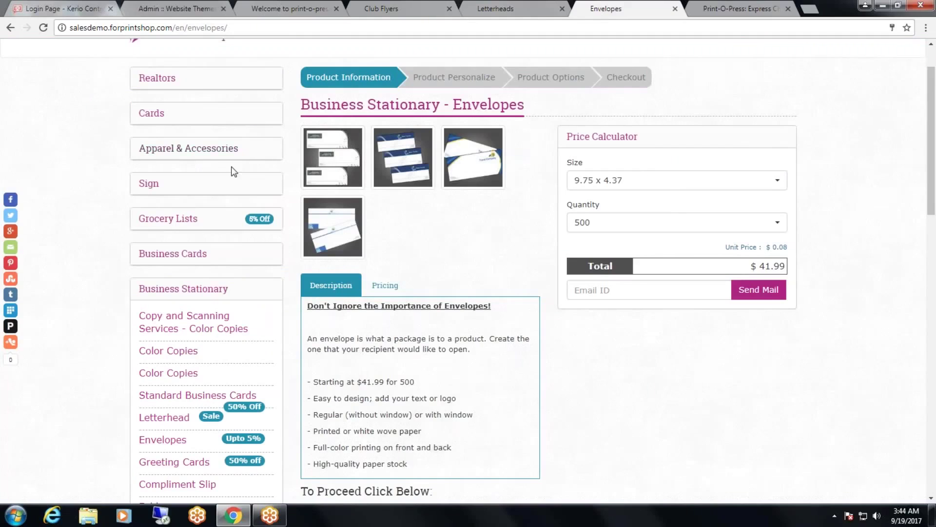
{"action": "left_click", "coordinate": [163, 85]}
{"action": "left_click", "coordinate": [163, 86]}
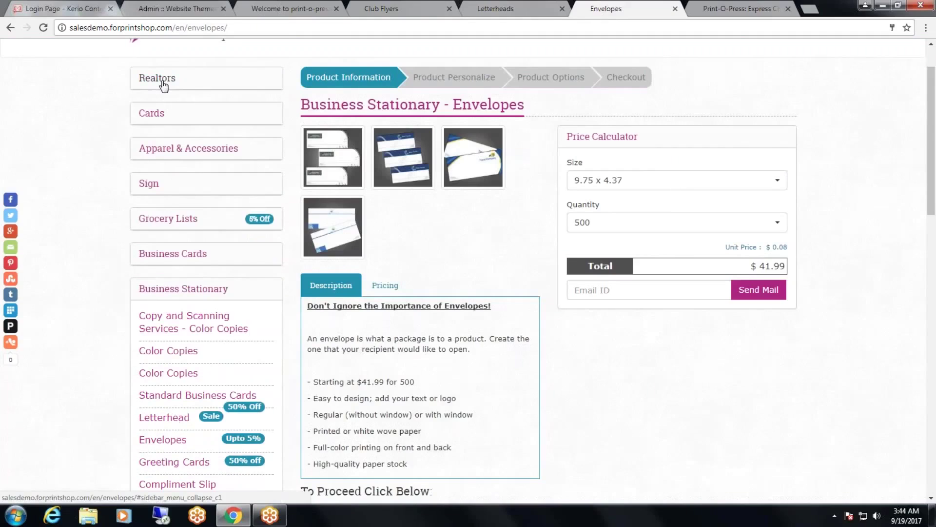
{"action": "left_click", "coordinate": [176, 8]}
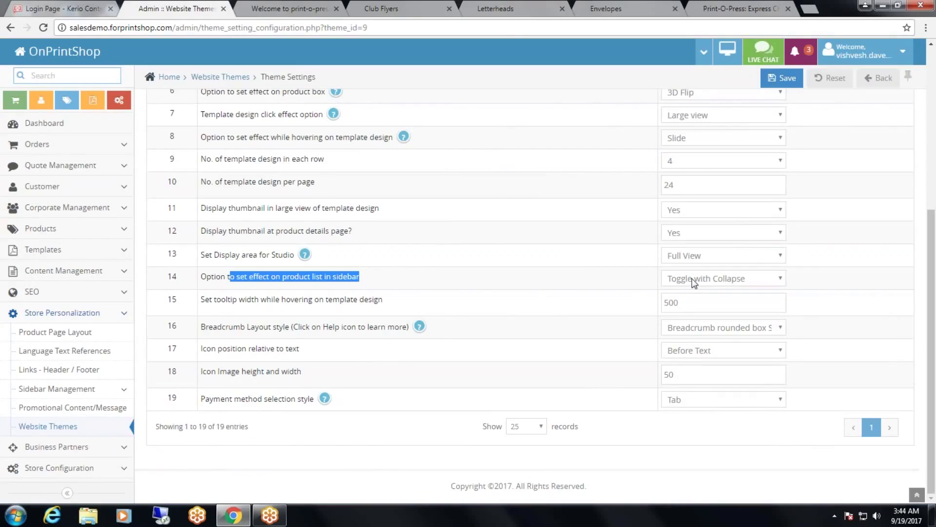
{"action": "left_click", "coordinate": [606, 10]}
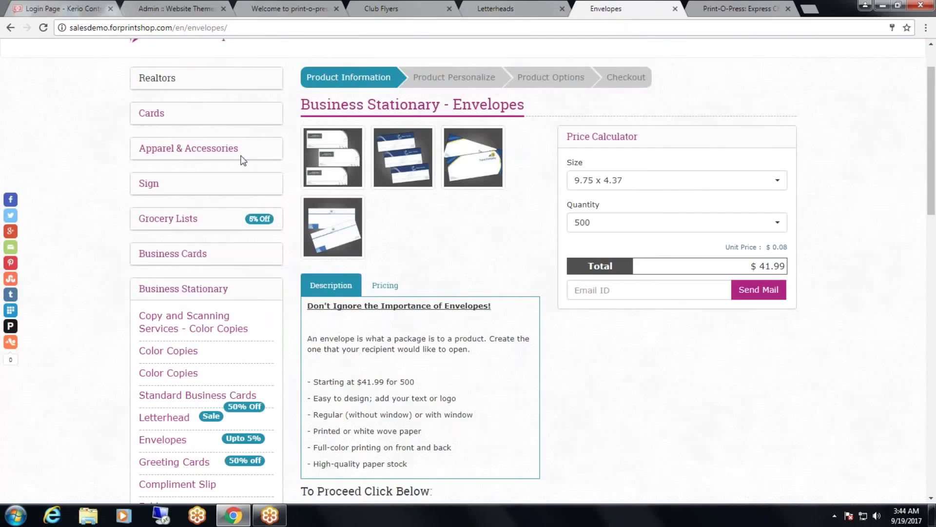
{"action": "left_click", "coordinate": [178, 117]}
{"action": "left_click", "coordinate": [153, 119]}
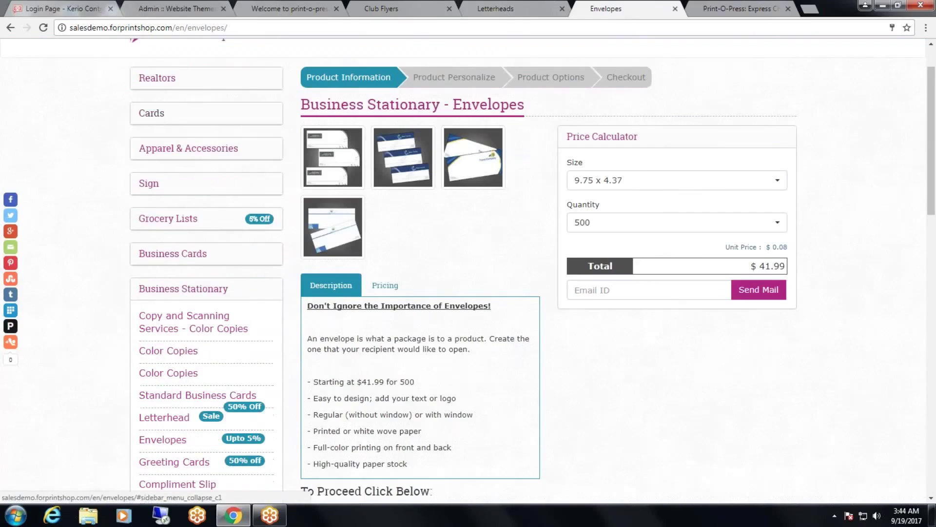
{"action": "left_click", "coordinate": [178, 8]}
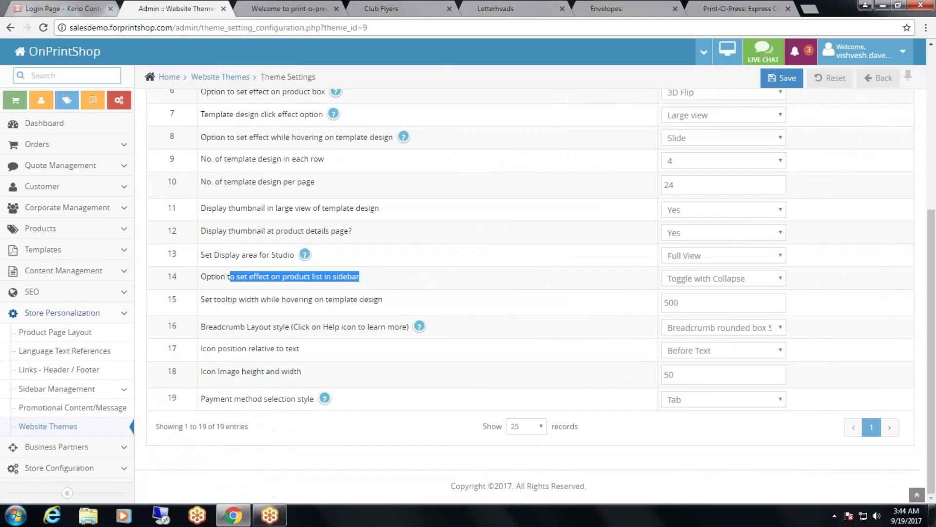
Set the sidebar product-list effect to Toggle, reload Envelopes, and expand Century 21 and Business Stationary.
{"action": "left_click", "coordinate": [693, 276]}
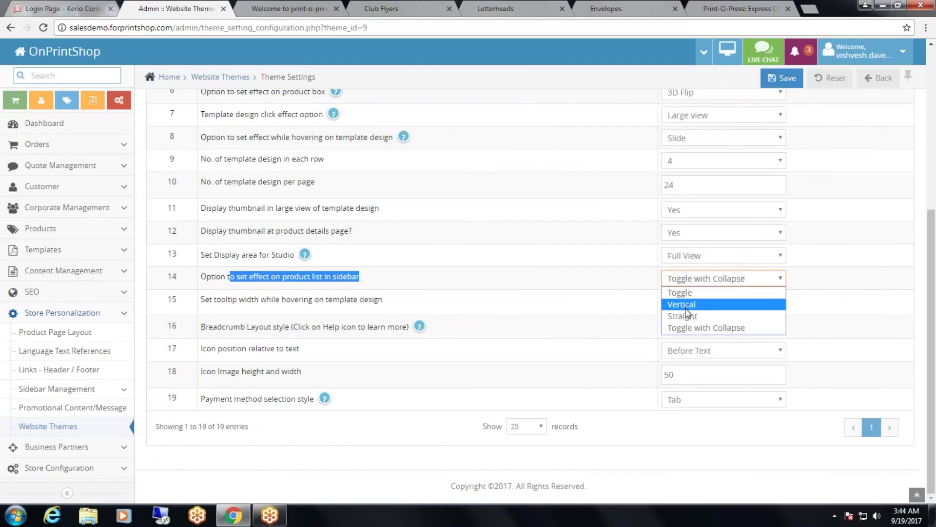
{"action": "left_click", "coordinate": [684, 292]}
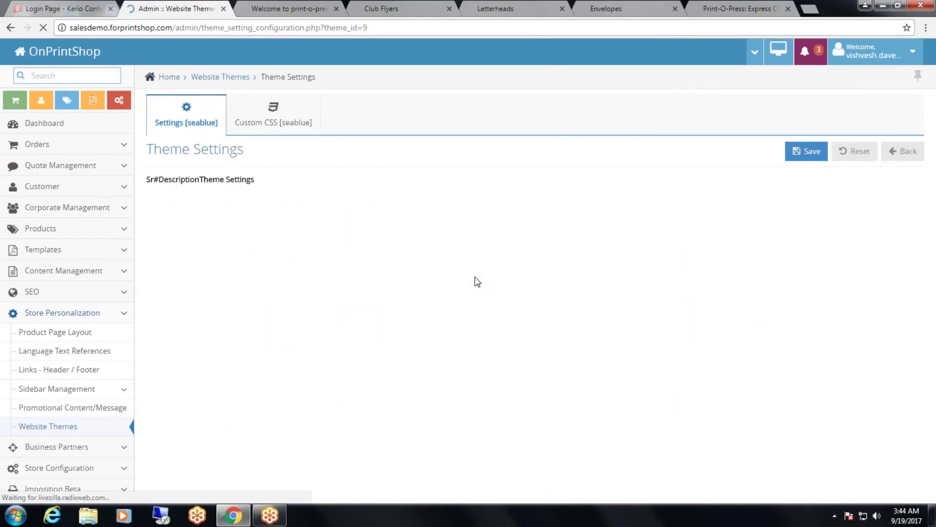
{"action": "left_click", "coordinate": [610, 9]}
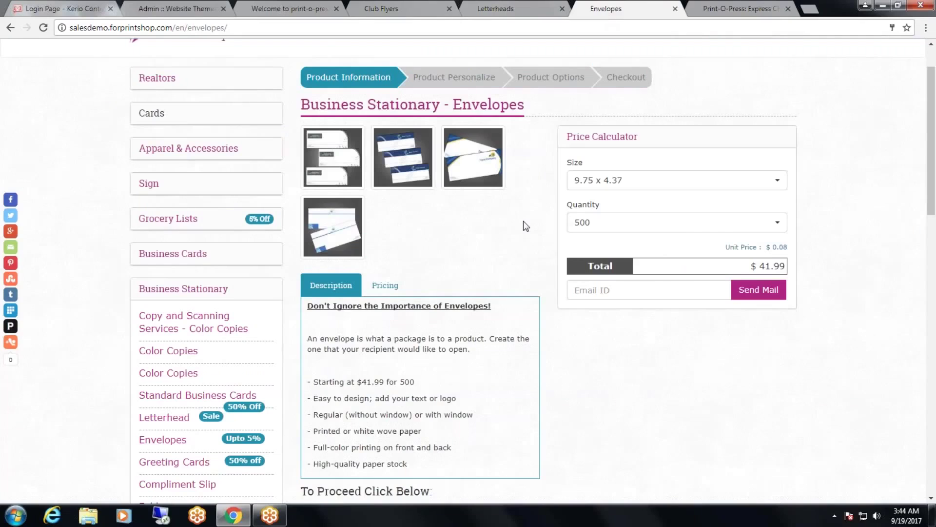
{"action": "key", "text": "F5"}
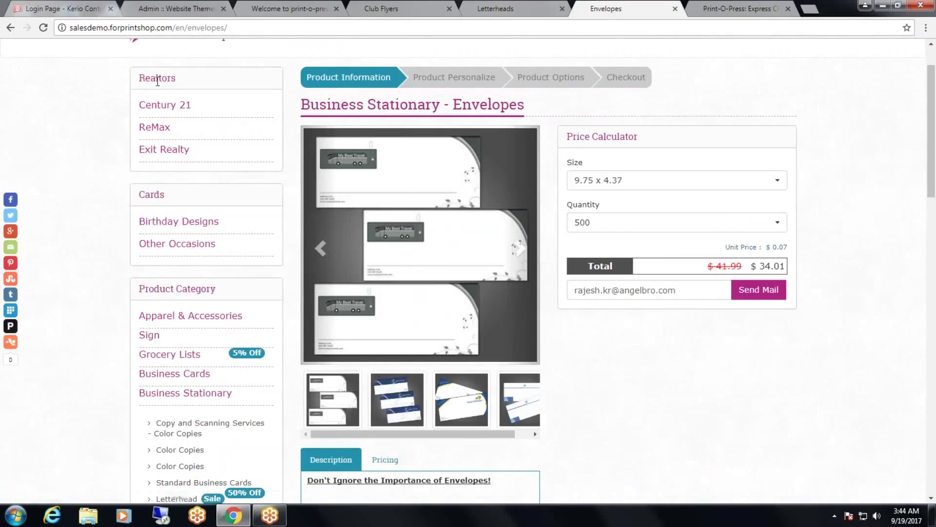
{"action": "left_click", "coordinate": [166, 110]}
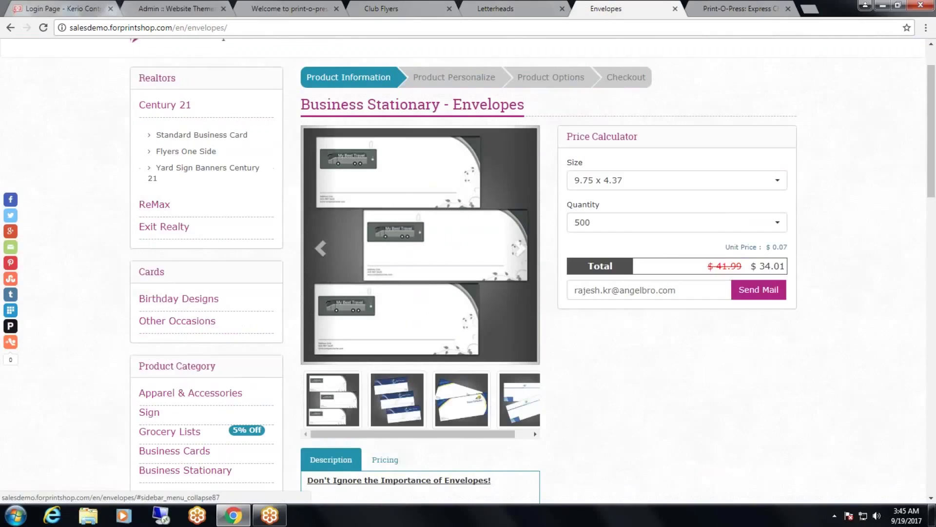
{"action": "left_click", "coordinate": [186, 470]}
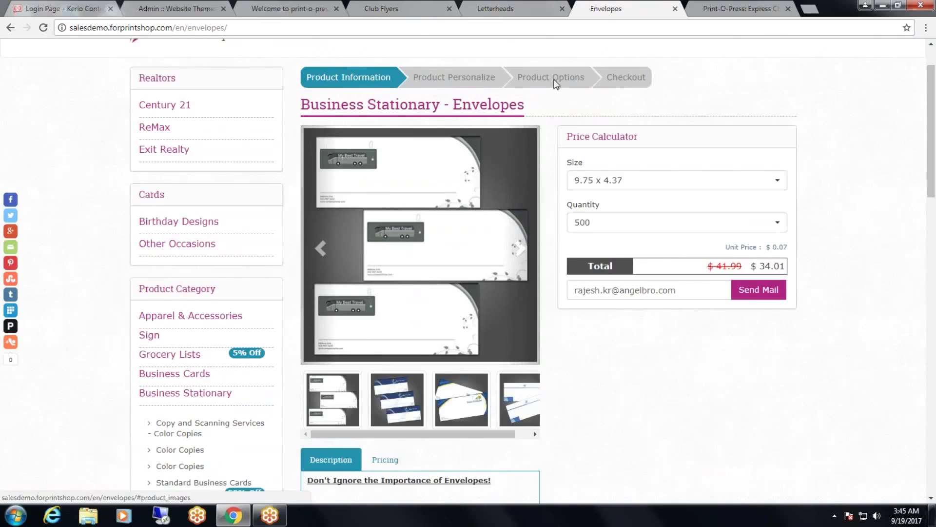
{"action": "key", "text": "ctrl+2"}
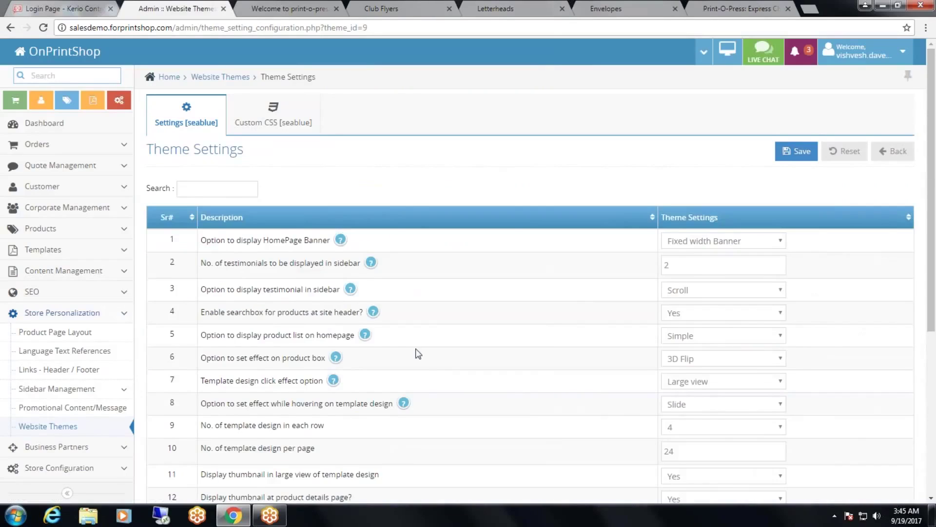
Check that the seablue theme's Payment method selection style is still set to Tab.
{"action": "scroll", "coordinate": [418, 353], "scroll_direction": "down", "scroll_amount": 5}
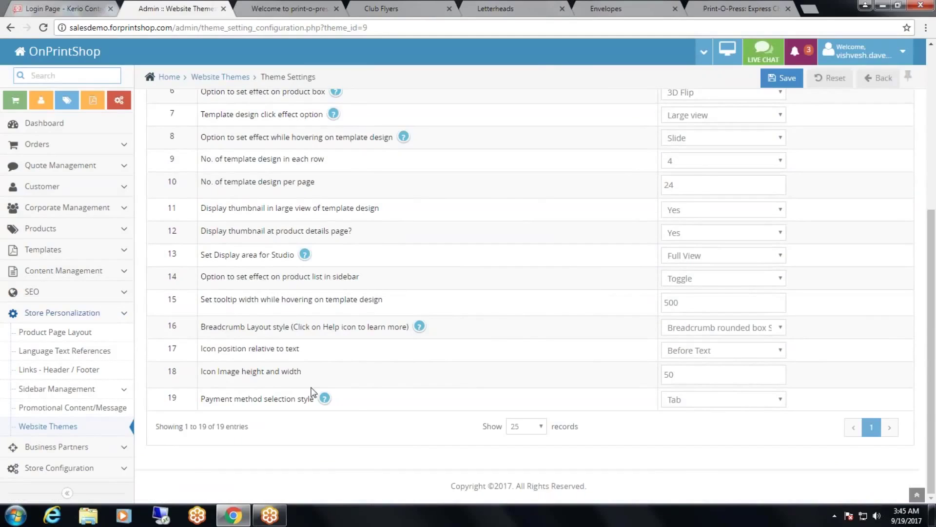
{"action": "left_click_drag", "start_coordinate": [221, 399], "coordinate": [315, 398]}
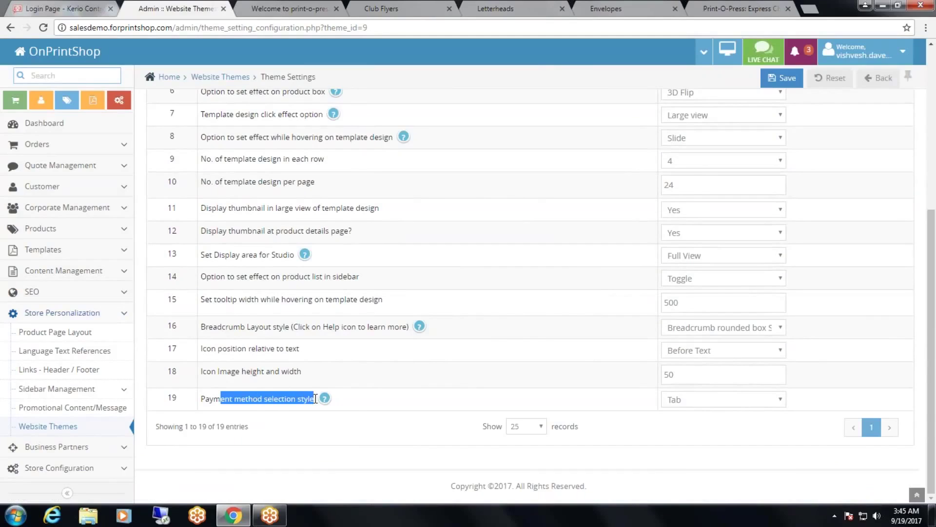
{"action": "left_click", "coordinate": [423, 393]}
{"action": "left_click", "coordinate": [721, 374]}
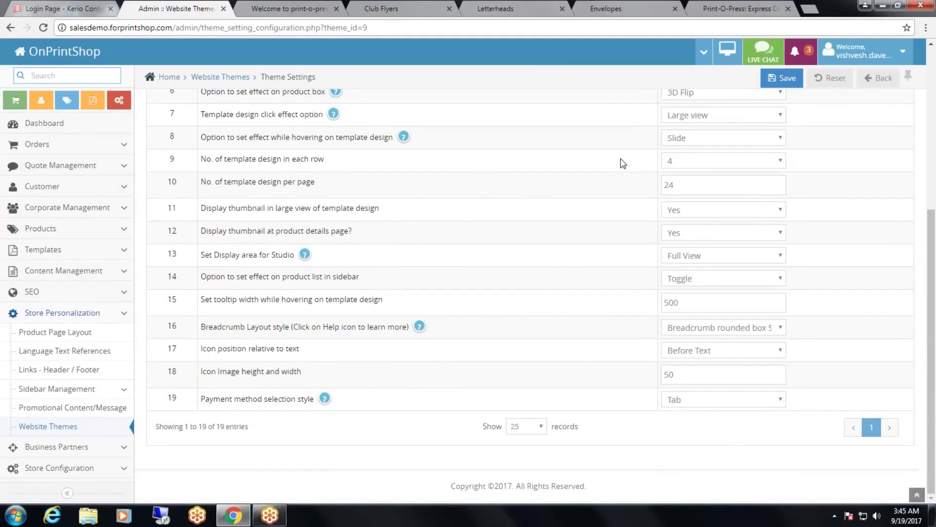
Compare with the checkout's tabbed Payment Method options, viewing Pay On Account, then return to Theme Settings.
{"action": "left_click", "coordinate": [722, 7]}
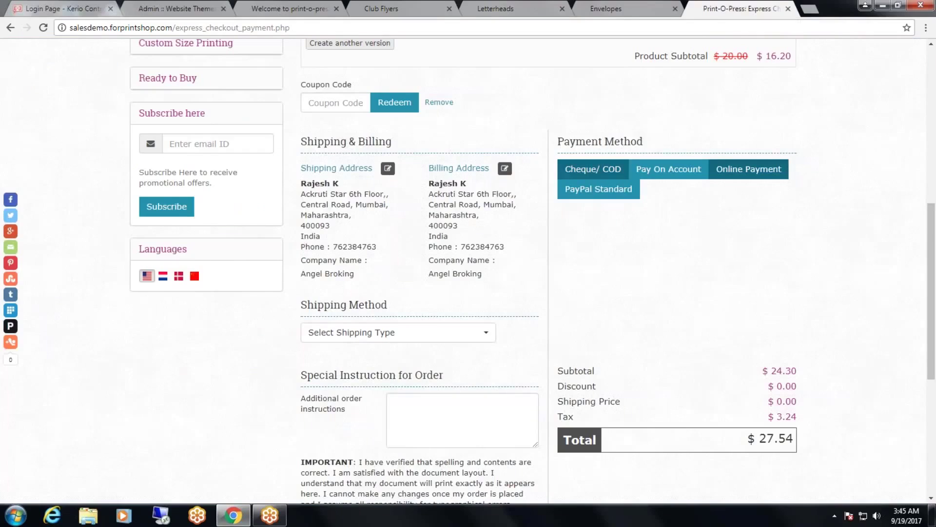
{"action": "left_click_drag", "start_coordinate": [557, 141], "coordinate": [654, 142]}
{"action": "left_click", "coordinate": [663, 168]}
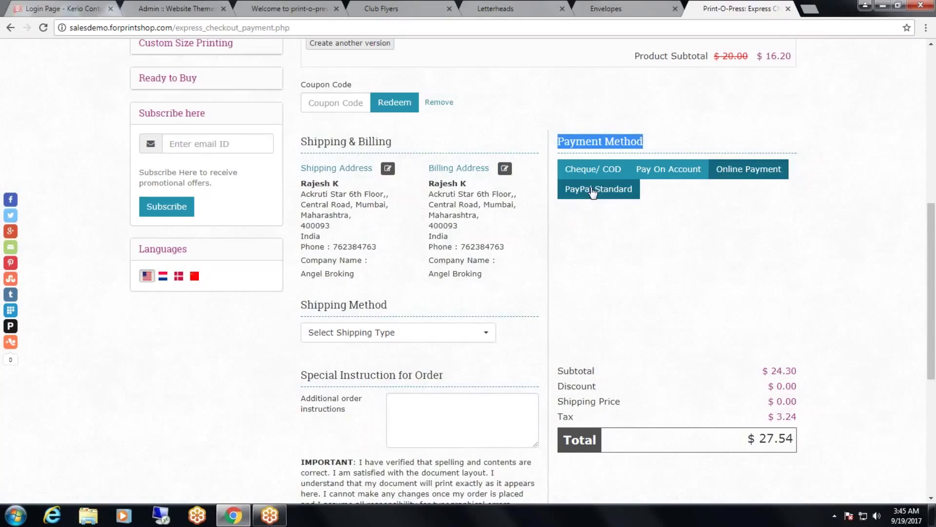
{"action": "left_click", "coordinate": [211, 10]}
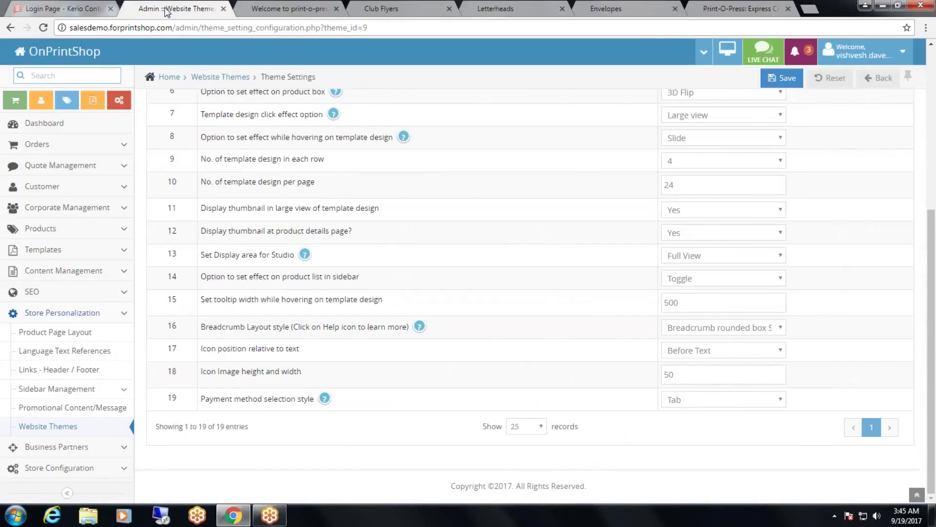
Change Payment method selection style to 'Accordian with Radio' and save the theme settings.
{"action": "left_click", "coordinate": [707, 400]}
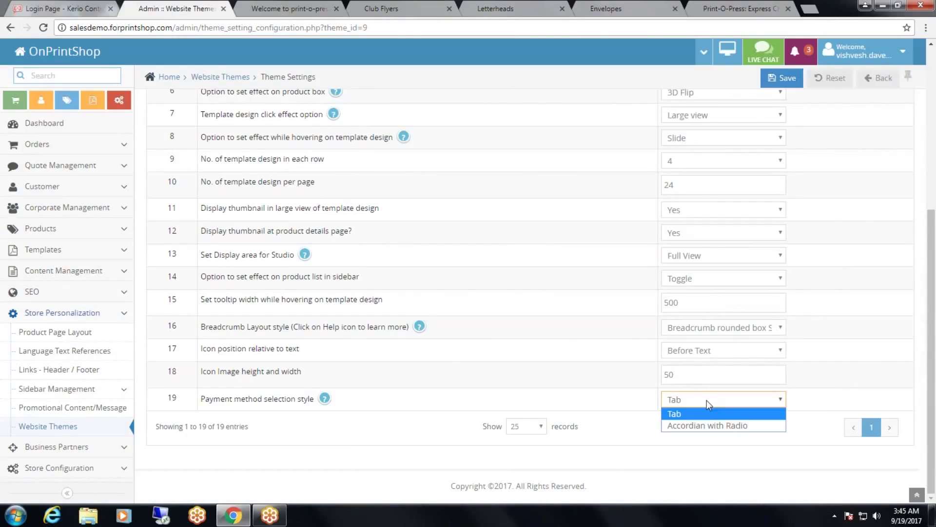
{"action": "left_click", "coordinate": [706, 425]}
{"action": "left_click", "coordinate": [780, 78]}
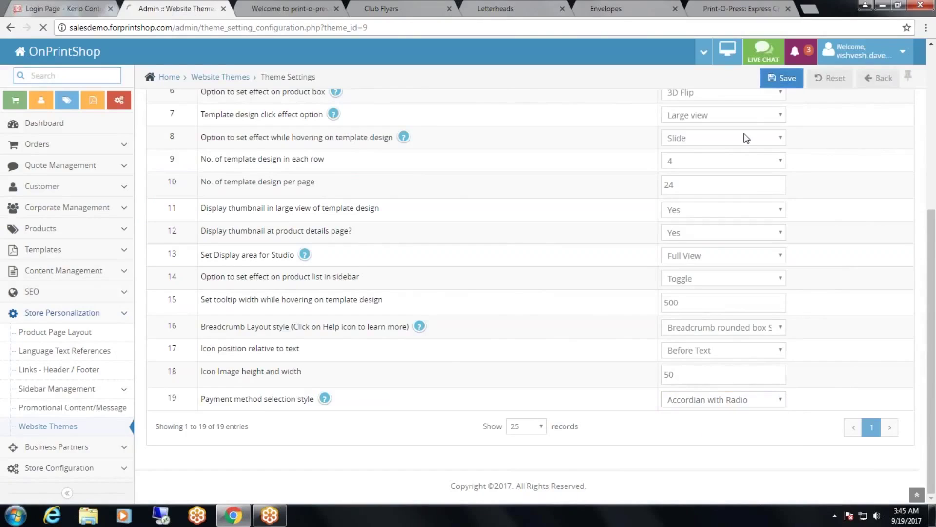
Reload the storefront checkout, pick Cheque/COD in the new radio accordion, then return to admin.
{"action": "left_click", "coordinate": [741, 9]}
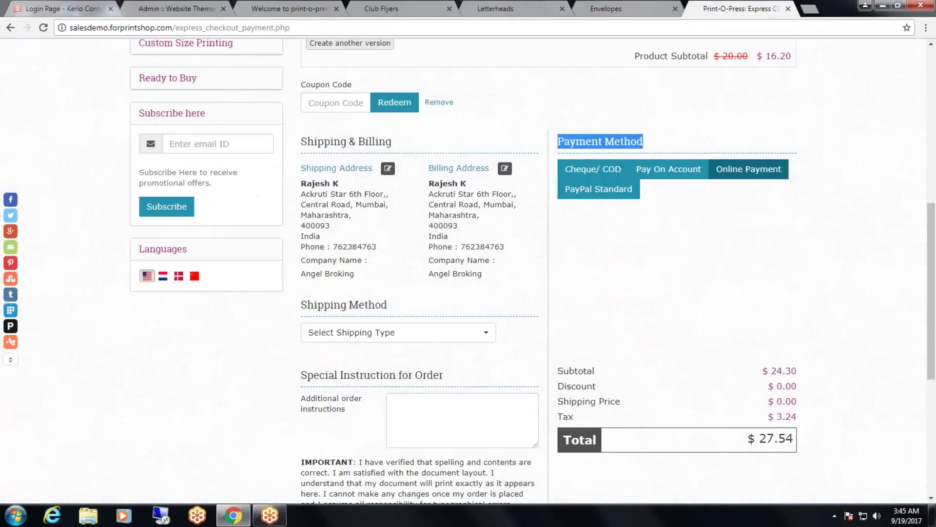
{"action": "key", "text": "F5"}
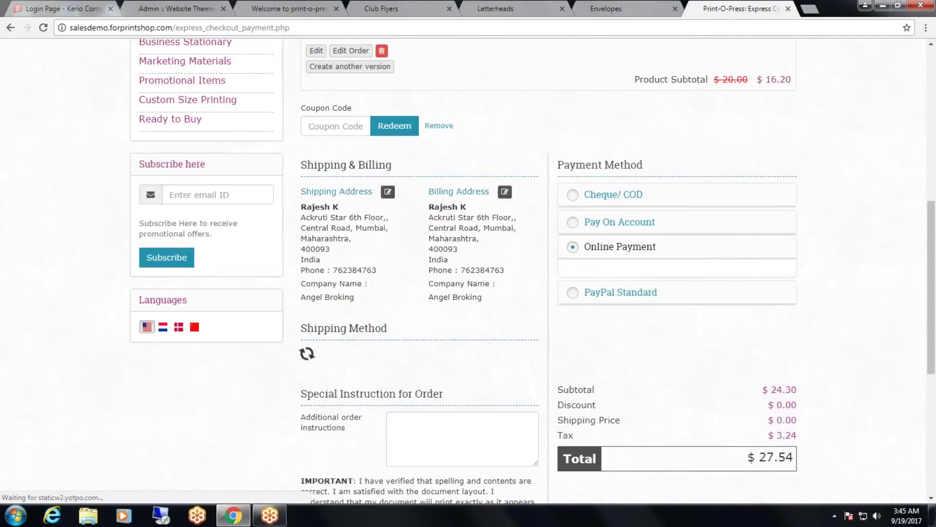
{"action": "left_click", "coordinate": [573, 196]}
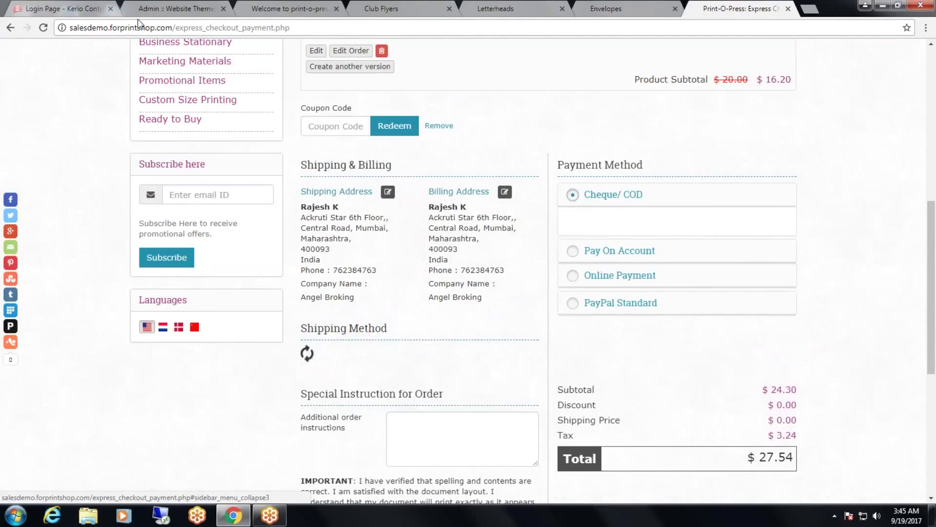
{"action": "left_click", "coordinate": [175, 8]}
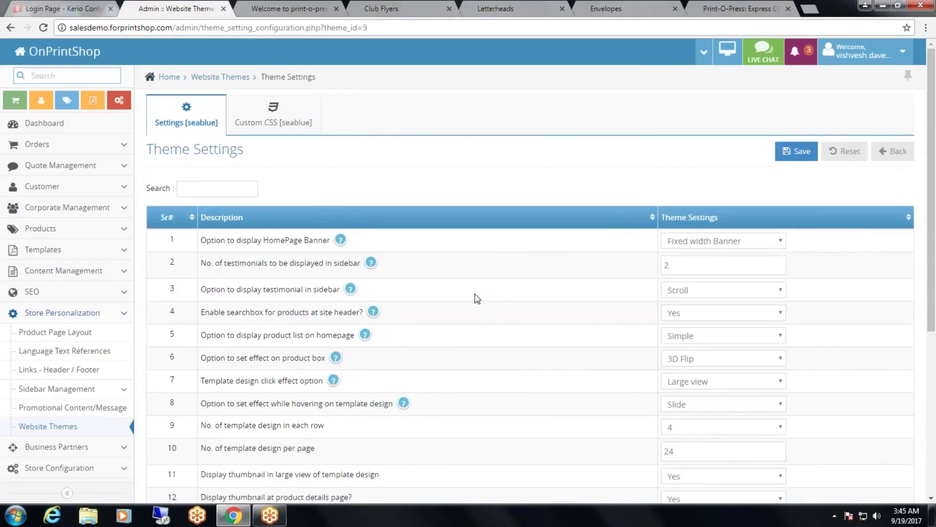
Open the 'Custom CSS [seablue]' tab to see the existing personalize tool padding and font-size rules.
{"action": "scroll", "coordinate": [471, 306], "scroll_direction": "down", "scroll_amount": 5}
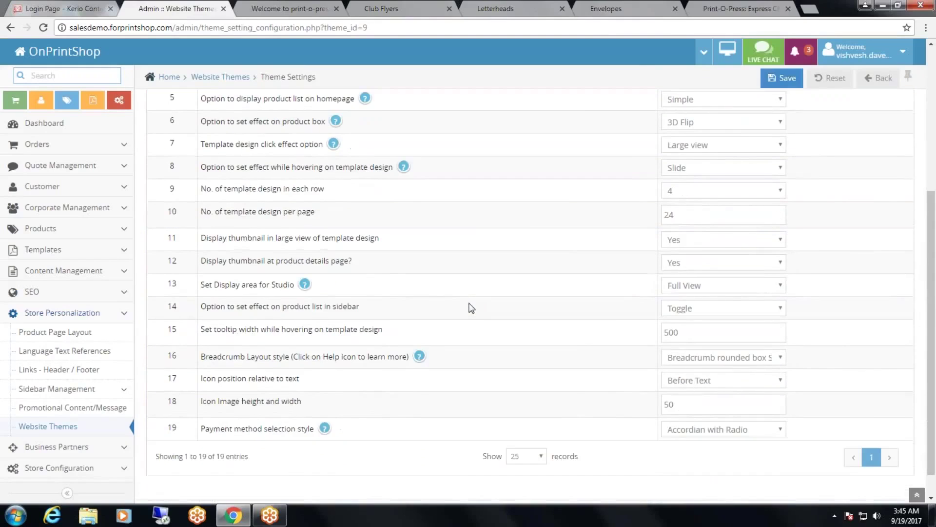
{"action": "scroll", "coordinate": [471, 306], "scroll_direction": "up", "scroll_amount": 5}
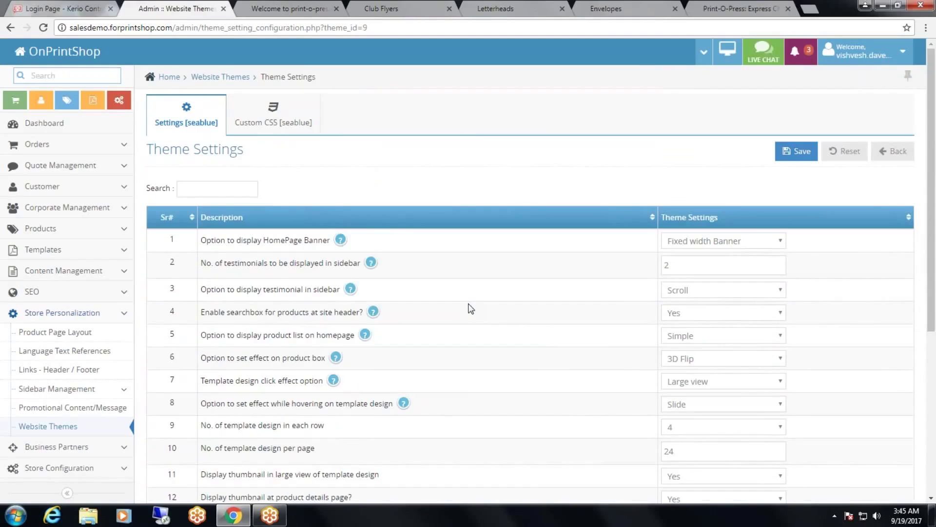
{"action": "left_click", "coordinate": [272, 121]}
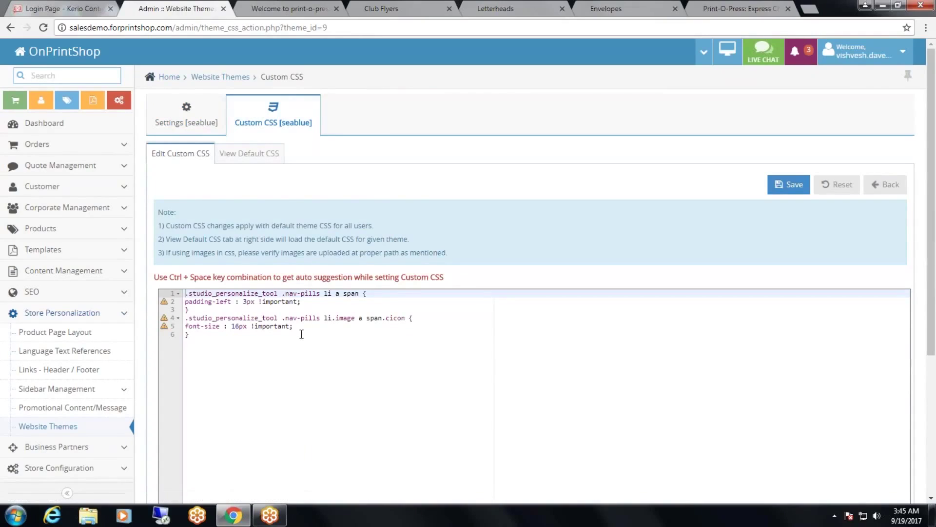
Compare the seablue custom CSS with its default CSS, then return to the Website Themes list.
{"action": "scroll", "coordinate": [293, 317], "scroll_direction": "down", "scroll_amount": 2}
{"action": "left_click", "coordinate": [280, 283]}
{"action": "scroll", "coordinate": [281, 283], "scroll_direction": "up", "scroll_amount": 2}
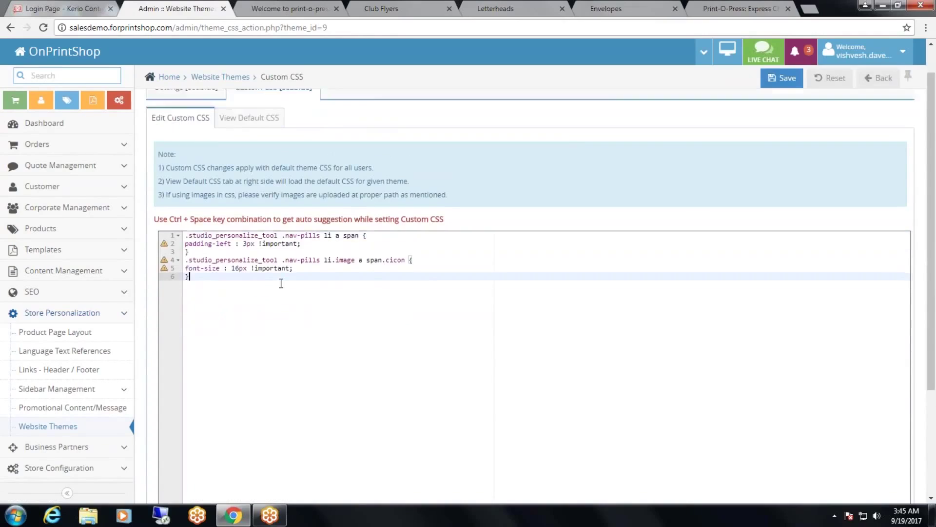
{"action": "left_click", "coordinate": [229, 157]}
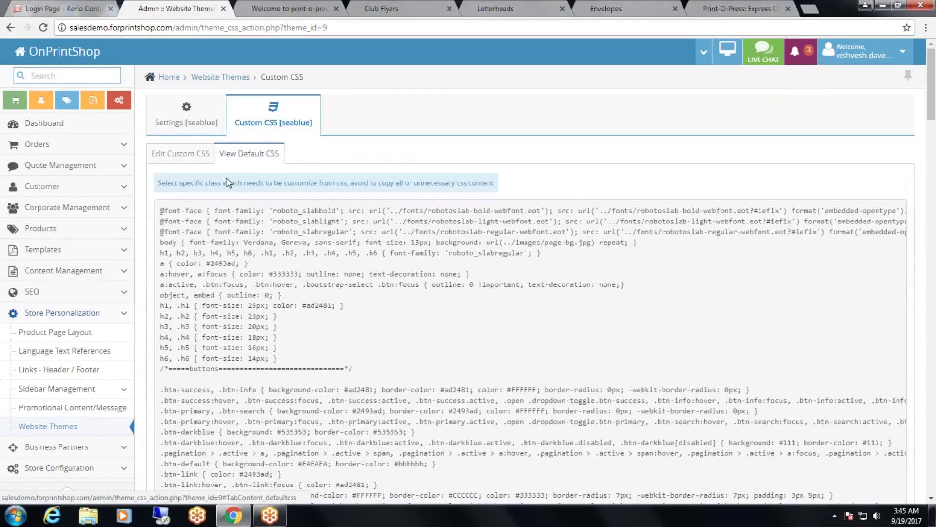
{"action": "left_click", "coordinate": [196, 159]}
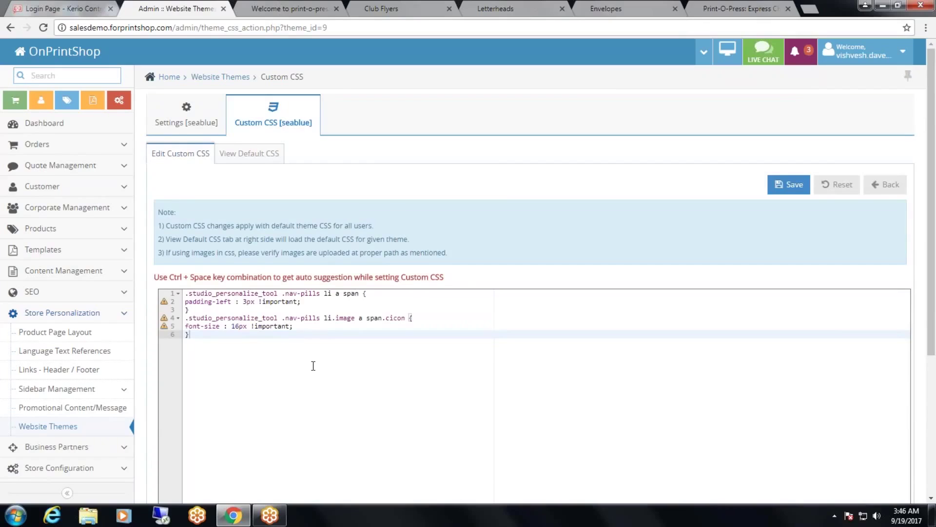
{"action": "left_click", "coordinate": [253, 156]}
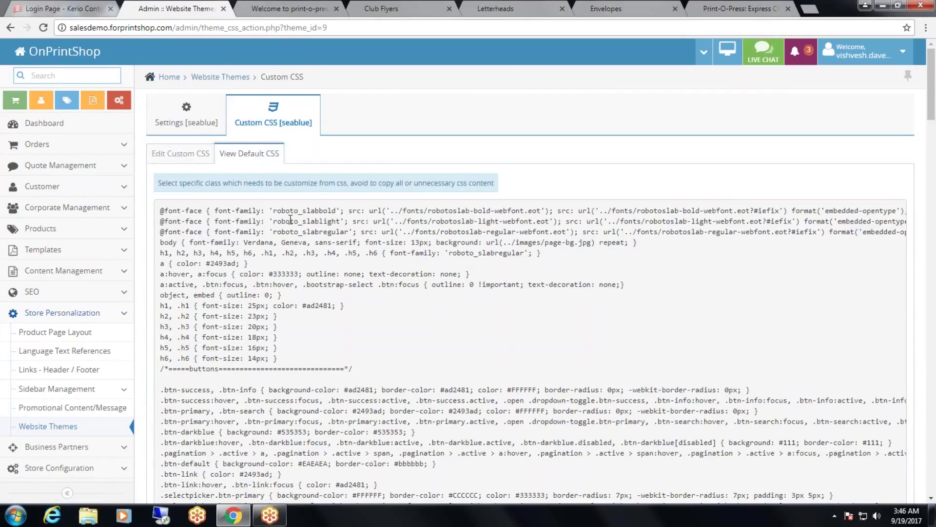
{"action": "left_click", "coordinate": [217, 79]}
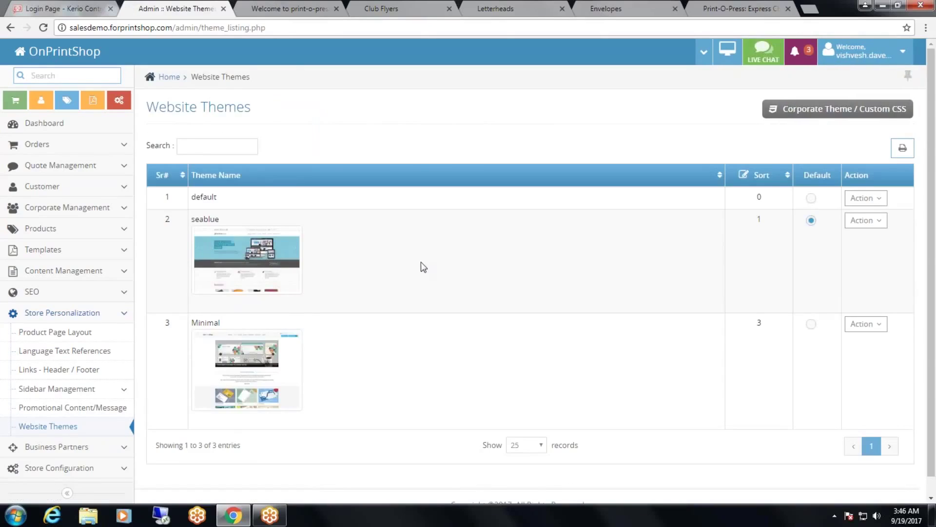
{"action": "left_click", "coordinate": [807, 117]}
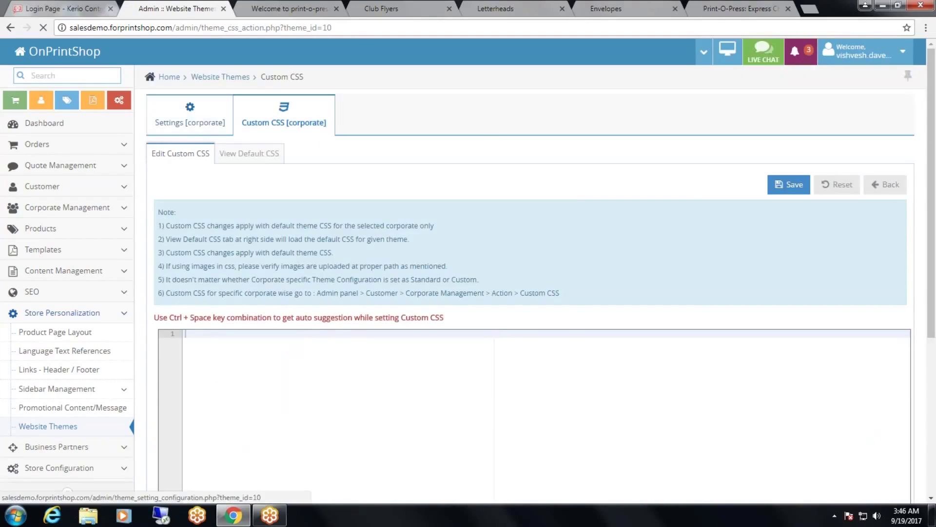
{"action": "left_click", "coordinate": [197, 117]}
{"action": "scroll", "coordinate": [530, 293], "scroll_direction": "down", "scroll_amount": 3}
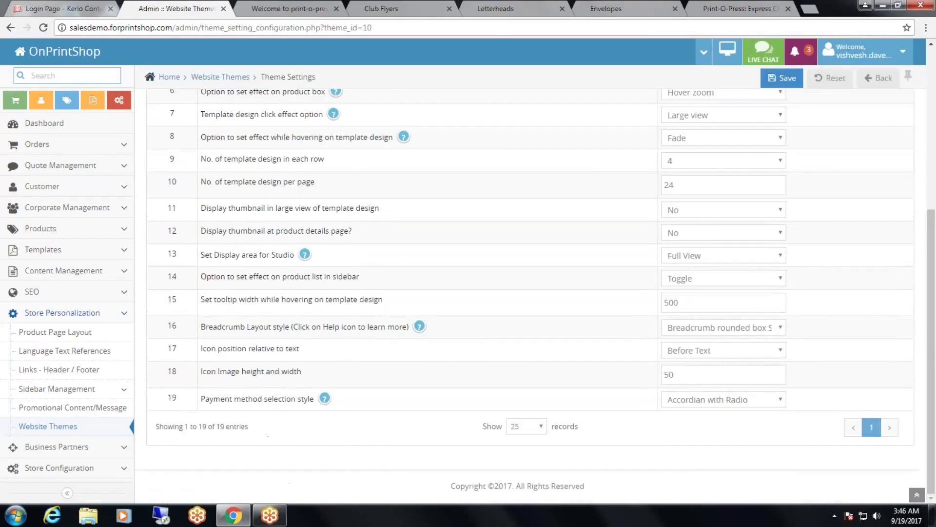
{"action": "scroll", "coordinate": [278, 298], "scroll_direction": "up", "scroll_amount": 6}
{"action": "scroll", "coordinate": [279, 290], "scroll_direction": "down", "scroll_amount": 1}
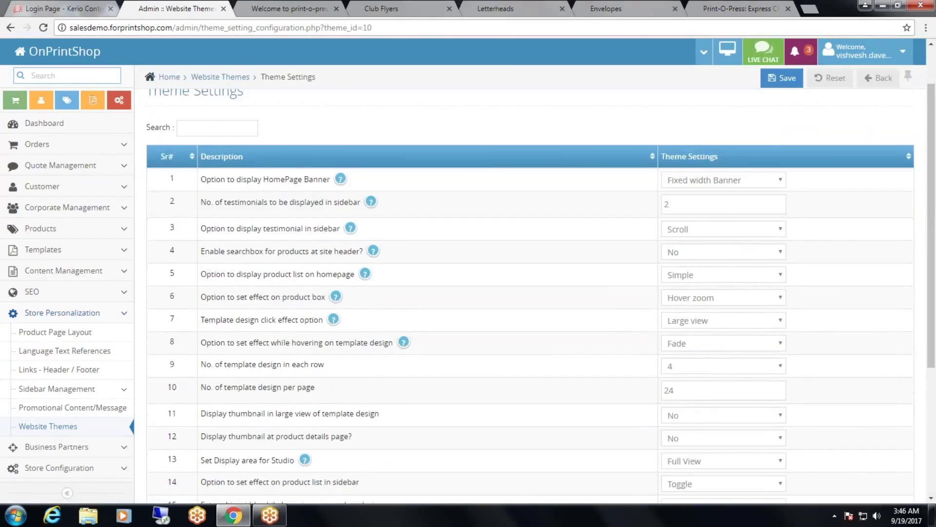
{"action": "scroll", "coordinate": [277, 259], "scroll_direction": "down", "scroll_amount": 4}
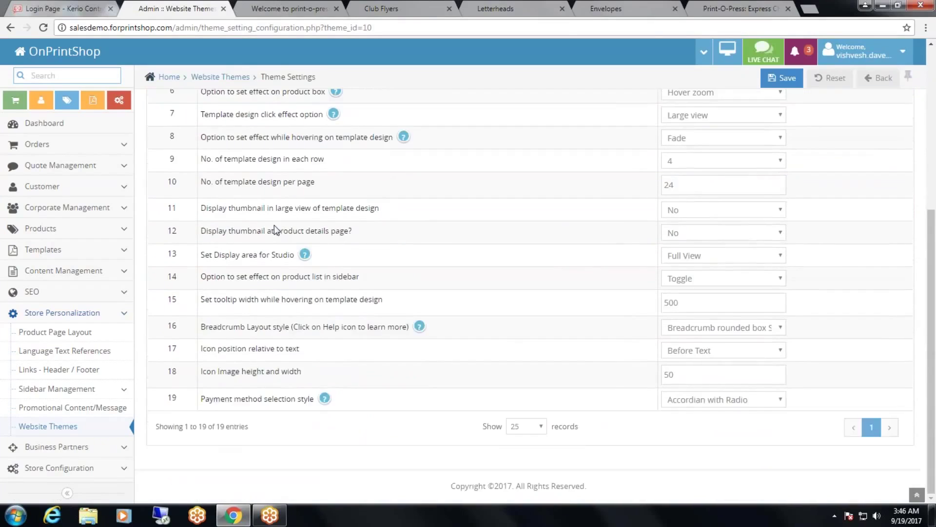
{"action": "scroll", "coordinate": [274, 226], "scroll_direction": "up", "scroll_amount": 5}
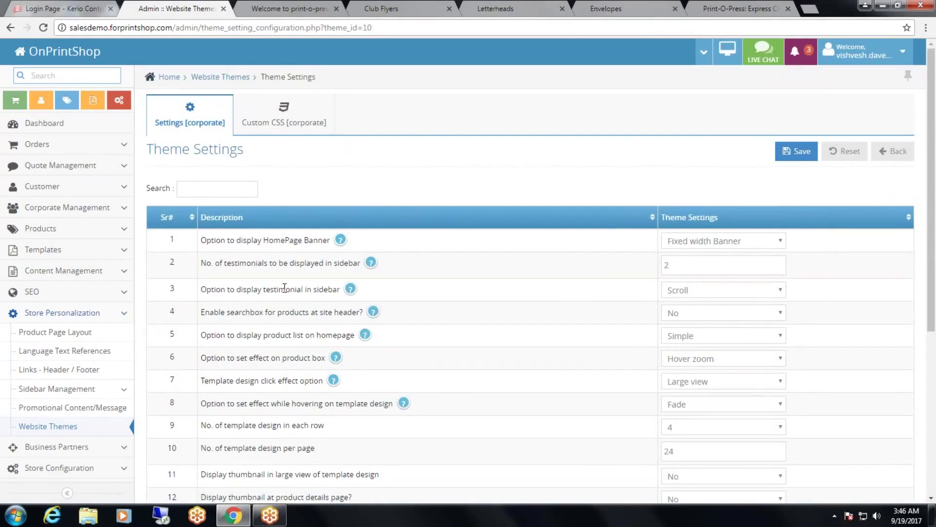
{"action": "left_click", "coordinate": [282, 115]}
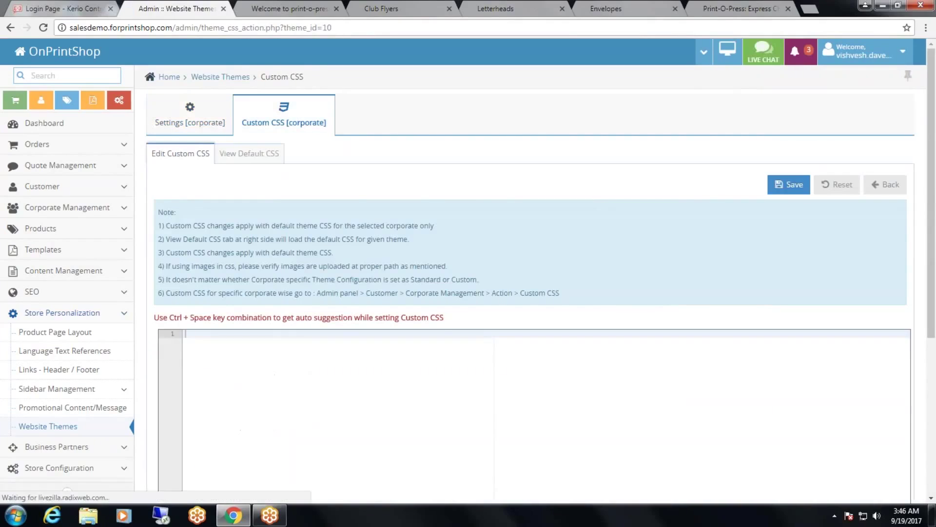
{"action": "scroll", "coordinate": [325, 280], "scroll_direction": "down", "scroll_amount": 4}
{"action": "scroll", "coordinate": [271, 215], "scroll_direction": "up", "scroll_amount": 2}
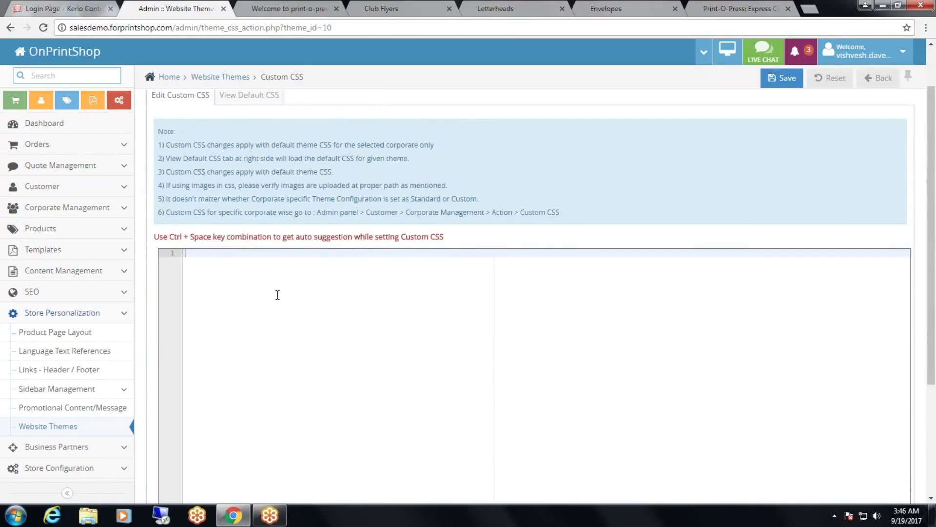
{"action": "left_click", "coordinate": [249, 95]}
{"action": "scroll", "coordinate": [363, 288], "scroll_direction": "down", "scroll_amount": 5}
{"action": "scroll", "coordinate": [363, 289], "scroll_direction": "up", "scroll_amount": 6}
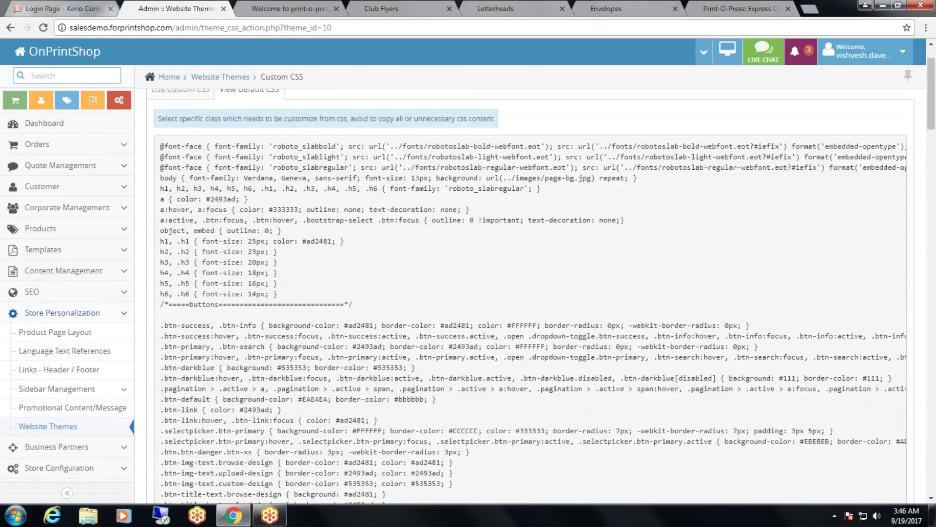
{"action": "left_click", "coordinate": [220, 77]}
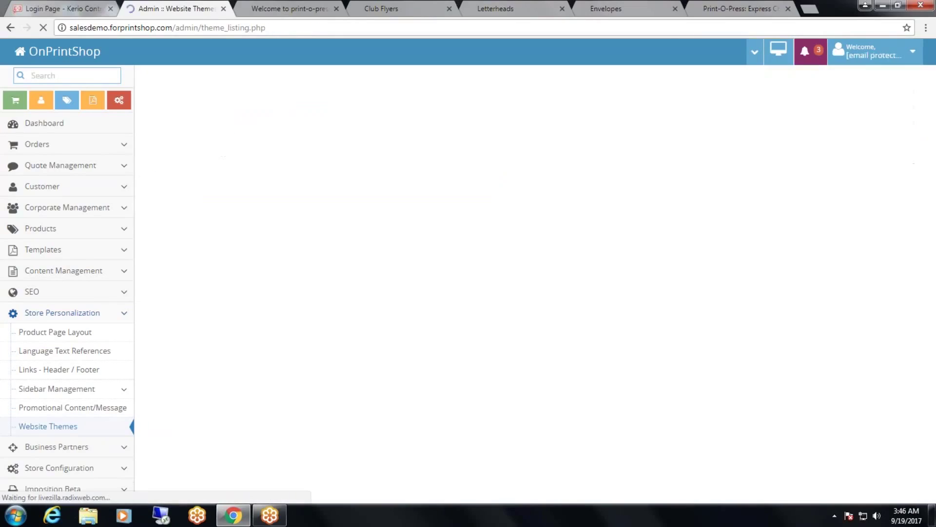